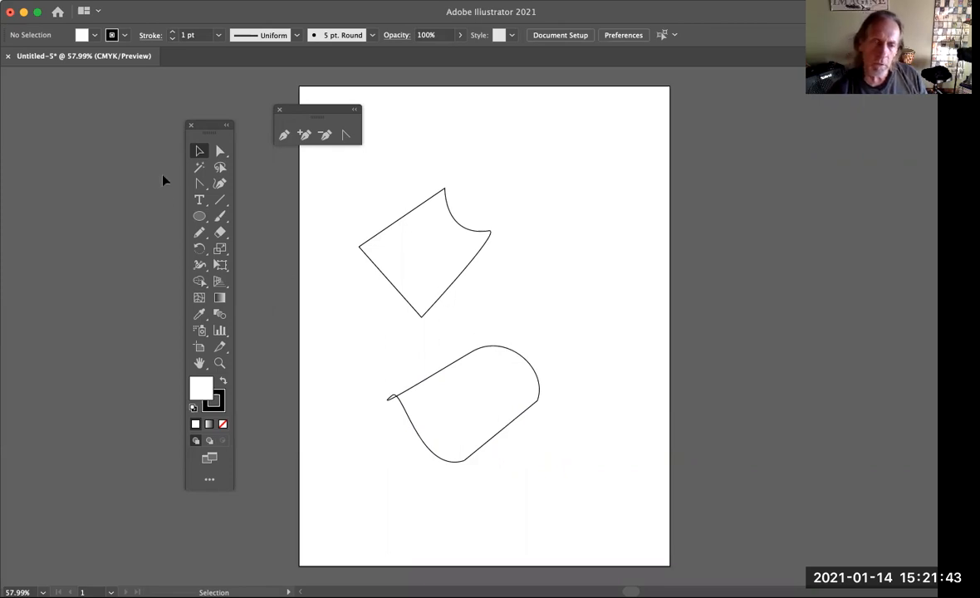
# - Show the Color and Swatches panels and make the fill the active colour attribute
pyautogui.click(219, 396)
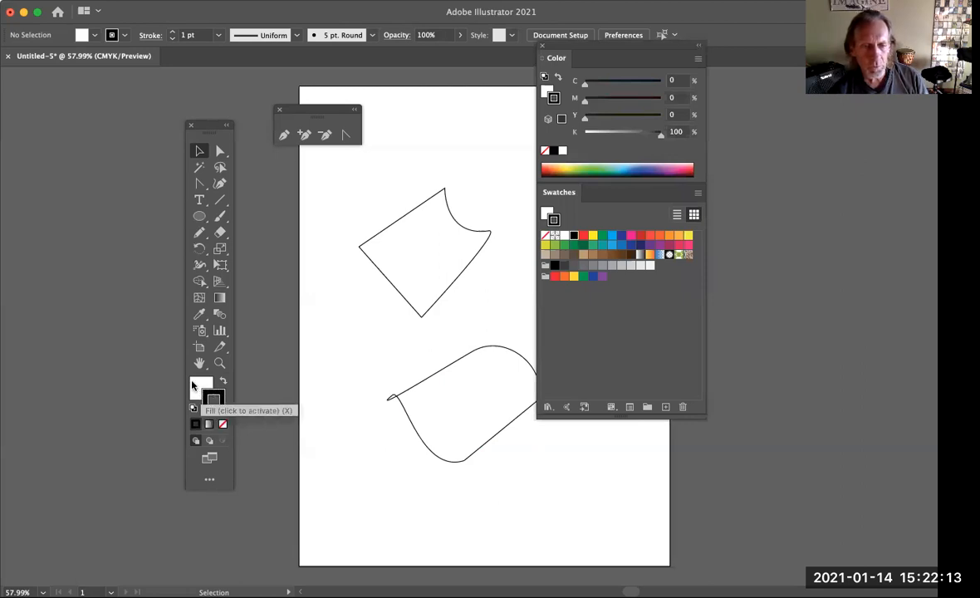
pyautogui.click(196, 385)
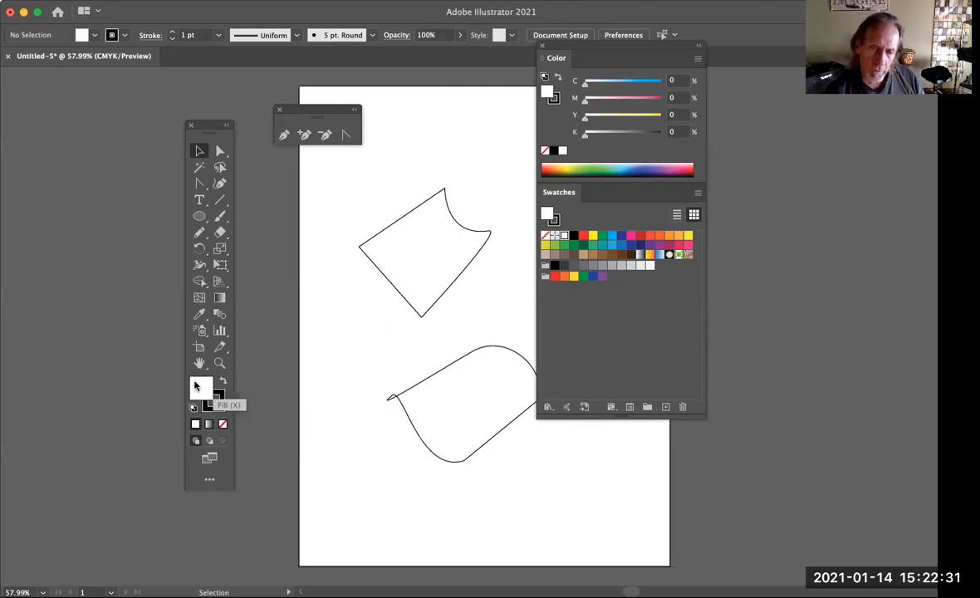
# - Switch the fill to None and back to solid white
pyautogui.click(213, 402)
pyautogui.click(223, 425)
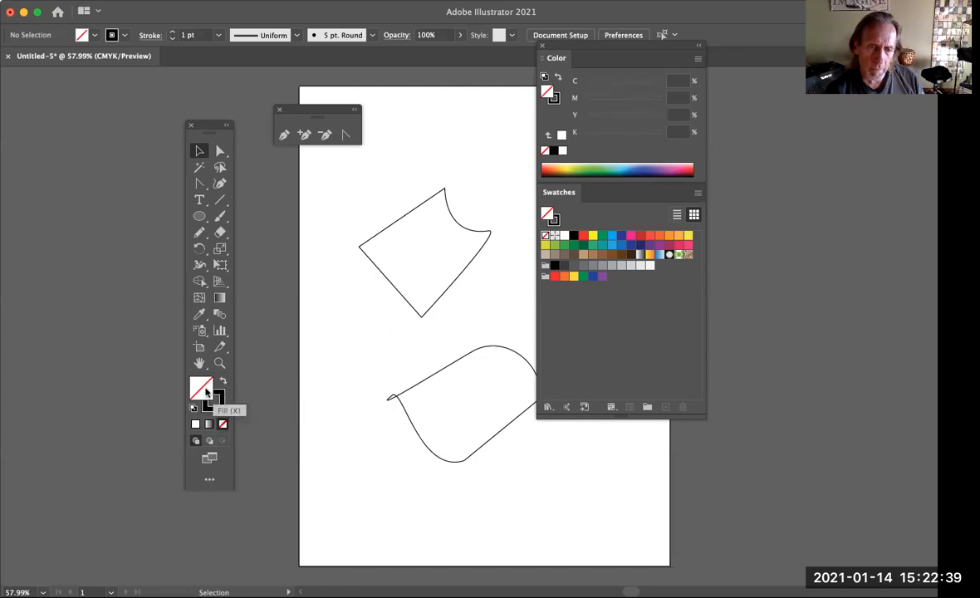
pyautogui.click(196, 425)
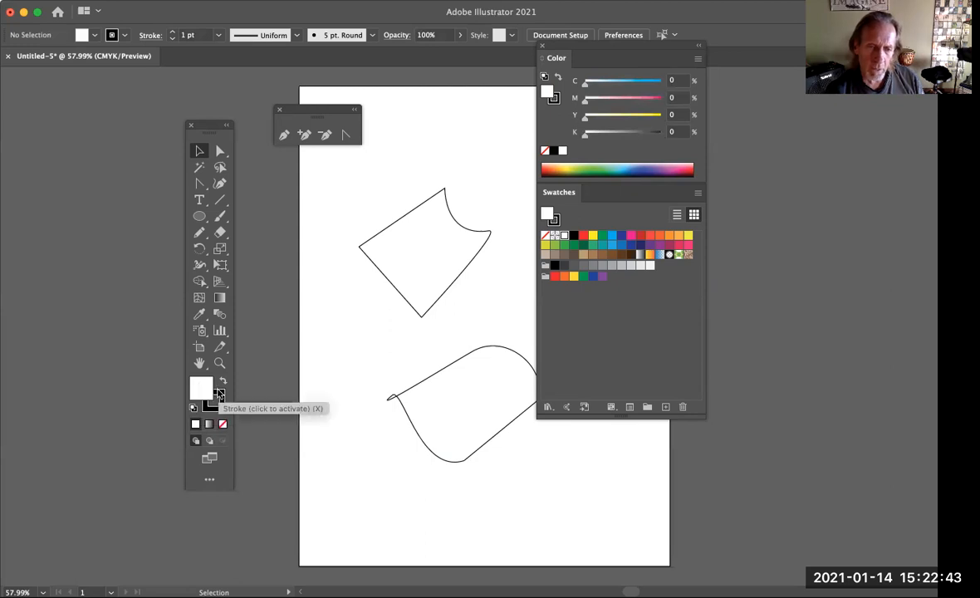
# - Switch the stroke to None and back to solid black
pyautogui.click(213, 396)
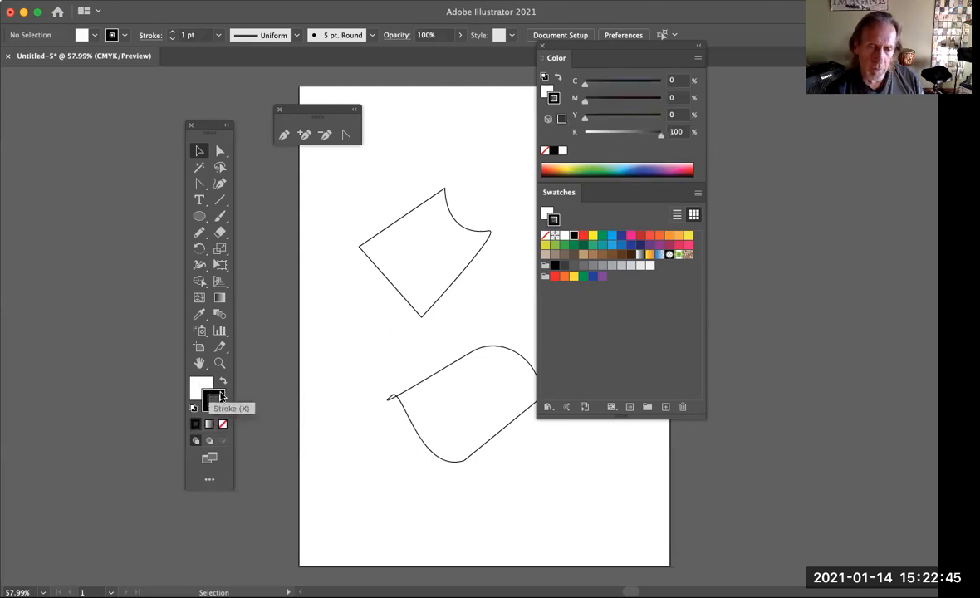
pyautogui.click(223, 424)
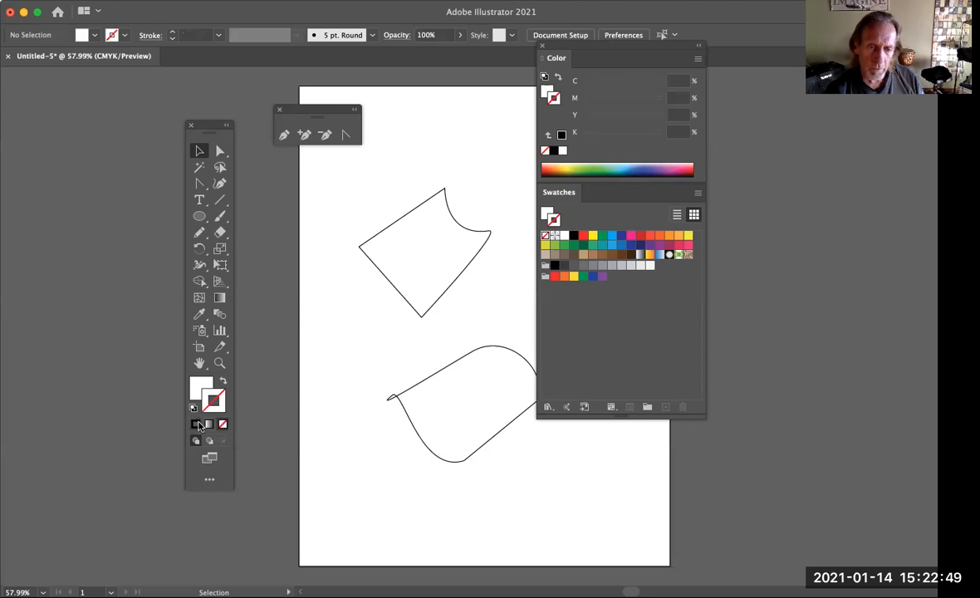
pyautogui.click(196, 424)
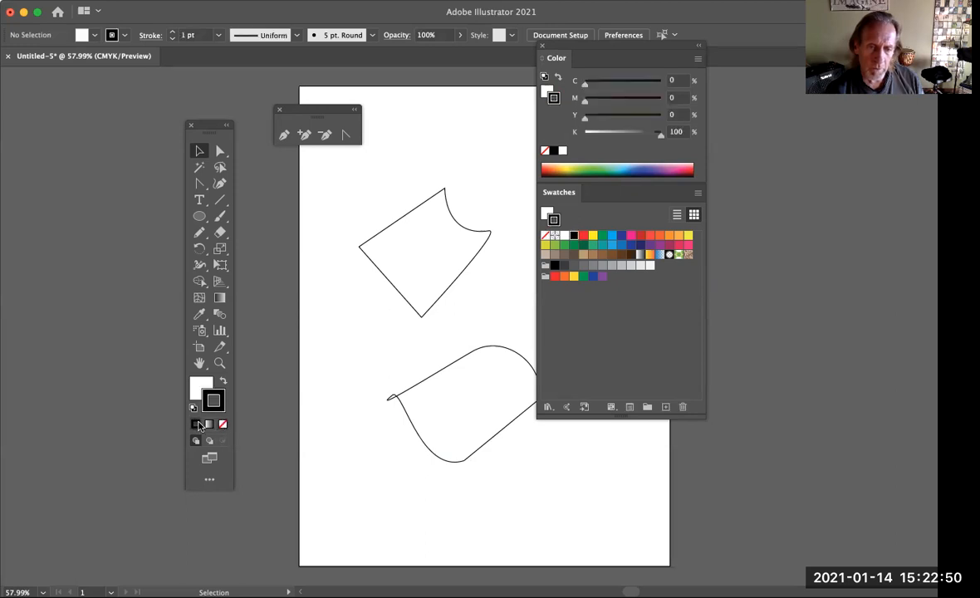
# - Select the upper shape with its fill active and move the Color and Swatches panels away from it
pyautogui.click(415, 312)
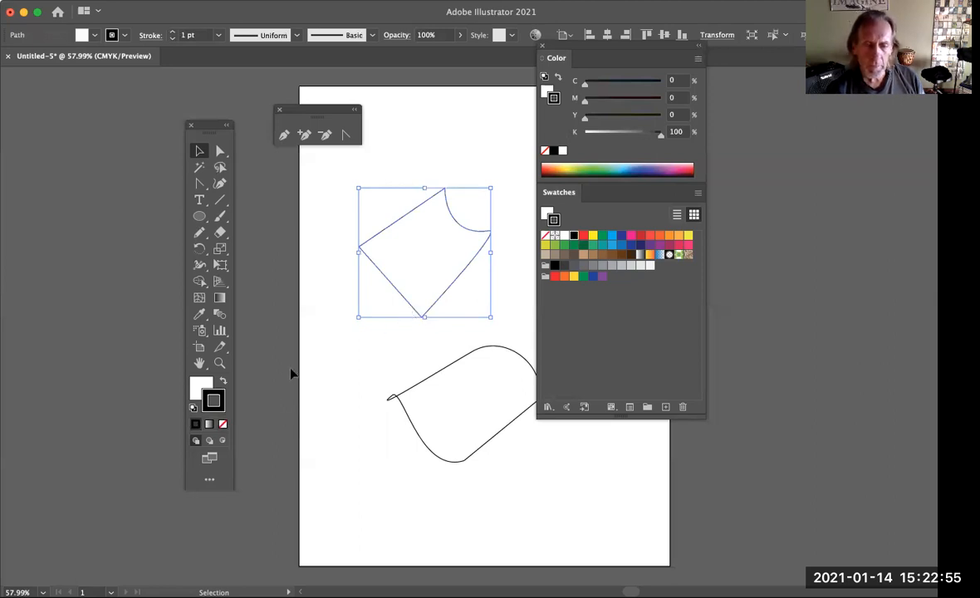
pyautogui.click(219, 363)
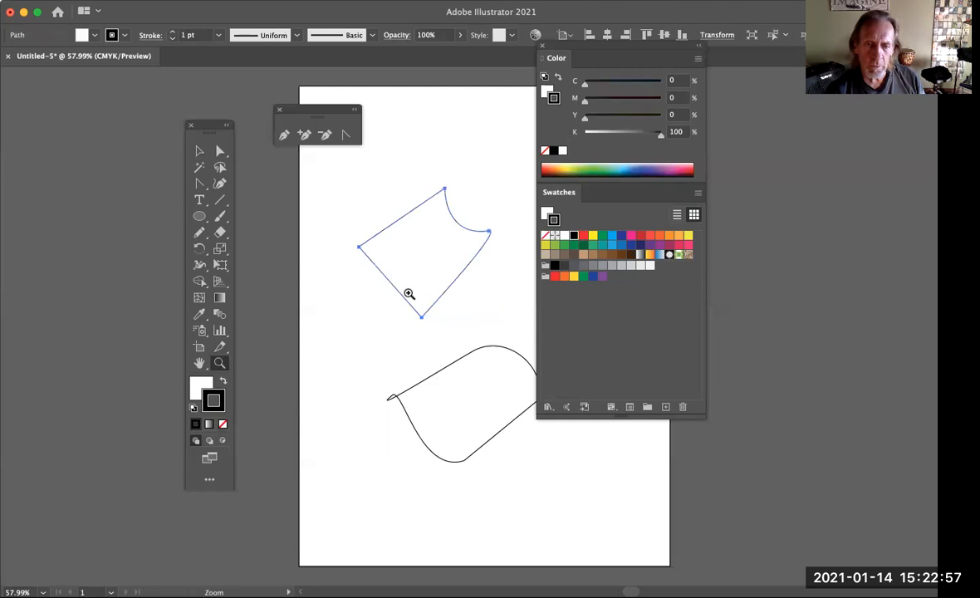
pyautogui.click(408, 294)
pyautogui.click(488, 304)
pyautogui.click(488, 298)
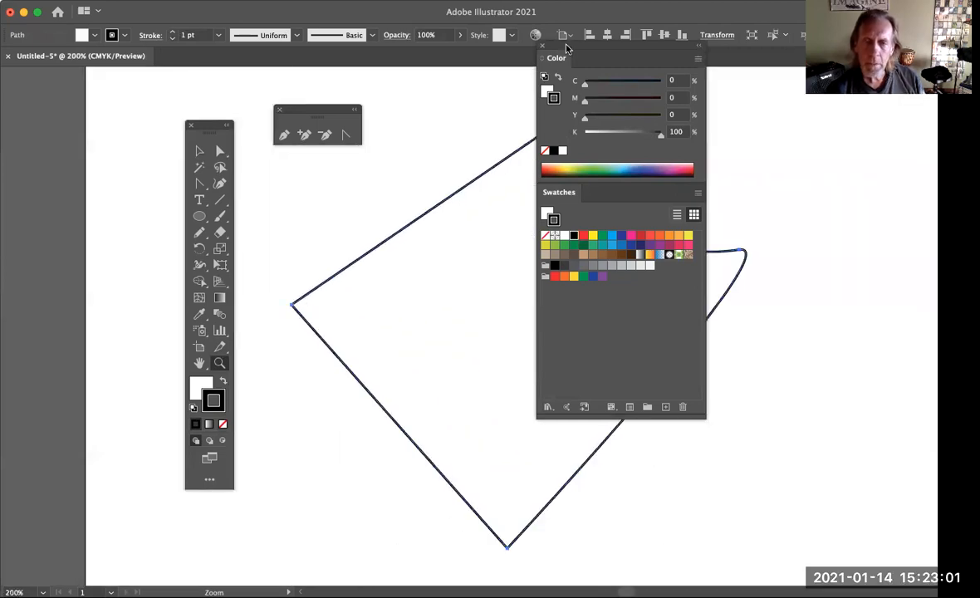
pyautogui.moveTo(567, 50); pyautogui.dragTo(764, 67)
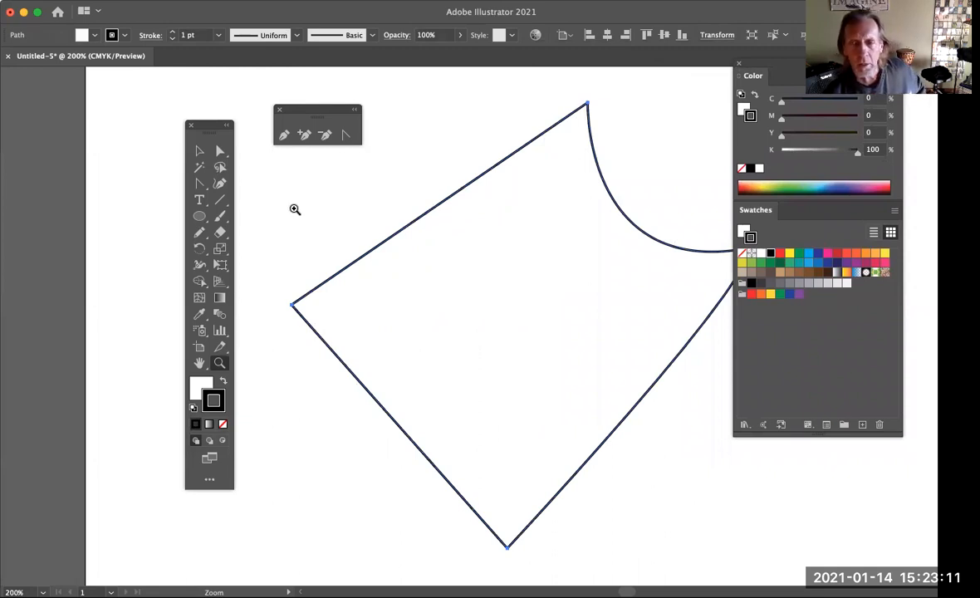
pyautogui.click(194, 384)
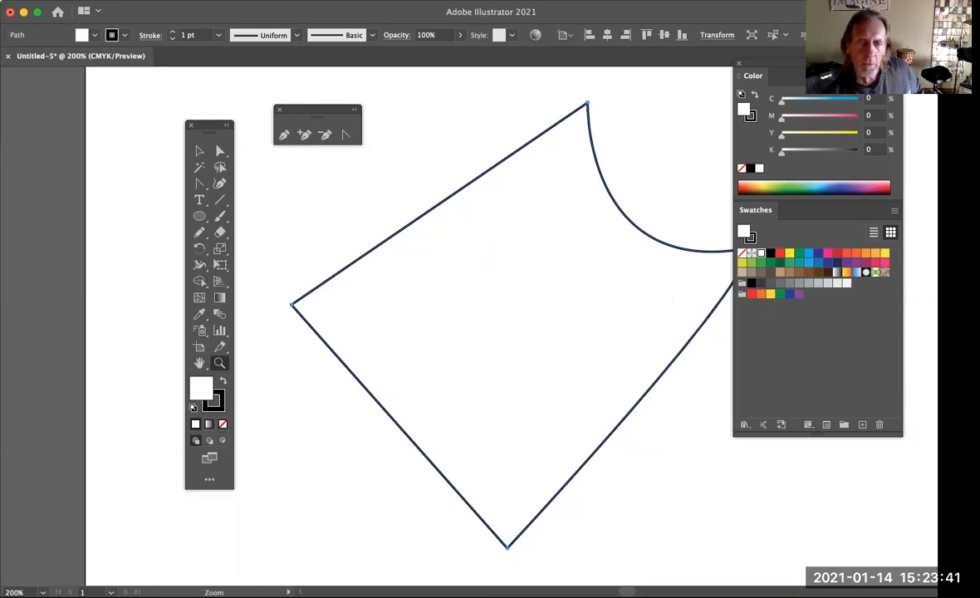
# - Open the Color Guide and Adobe Color Themes panels and place them on either side of the selected shape
pyautogui.click(317, 0)
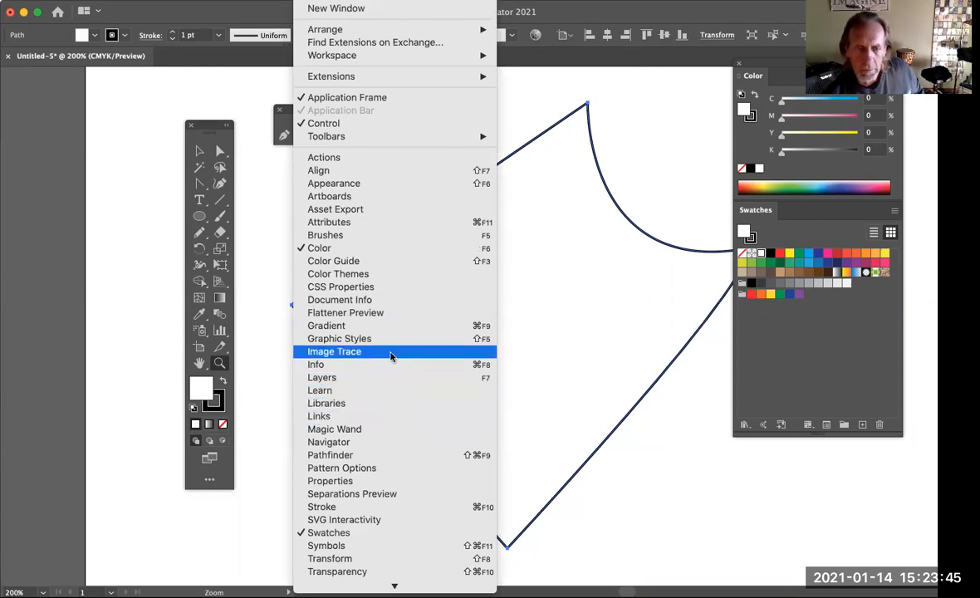
pyautogui.click(375, 262)
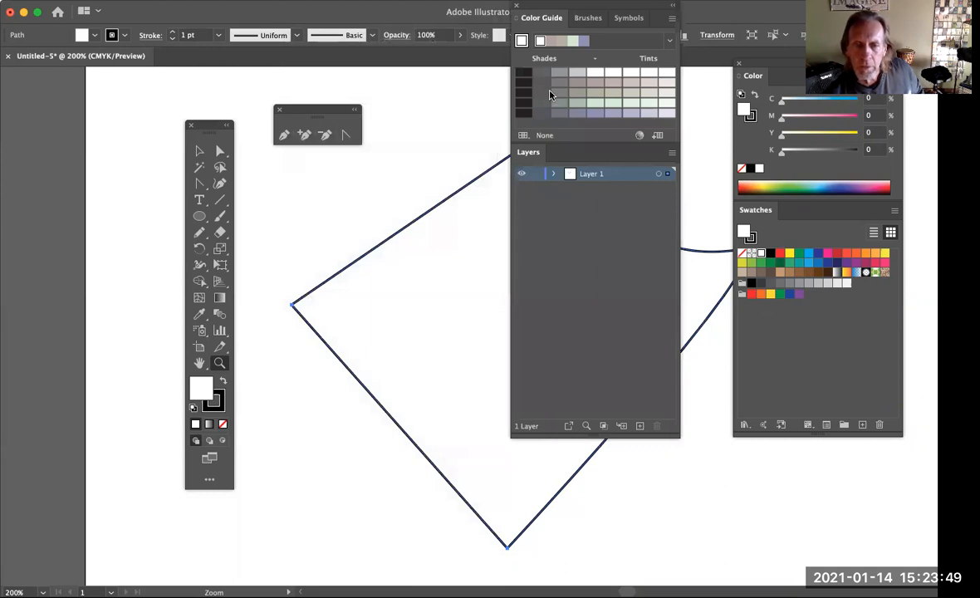
pyautogui.click(312, 3)
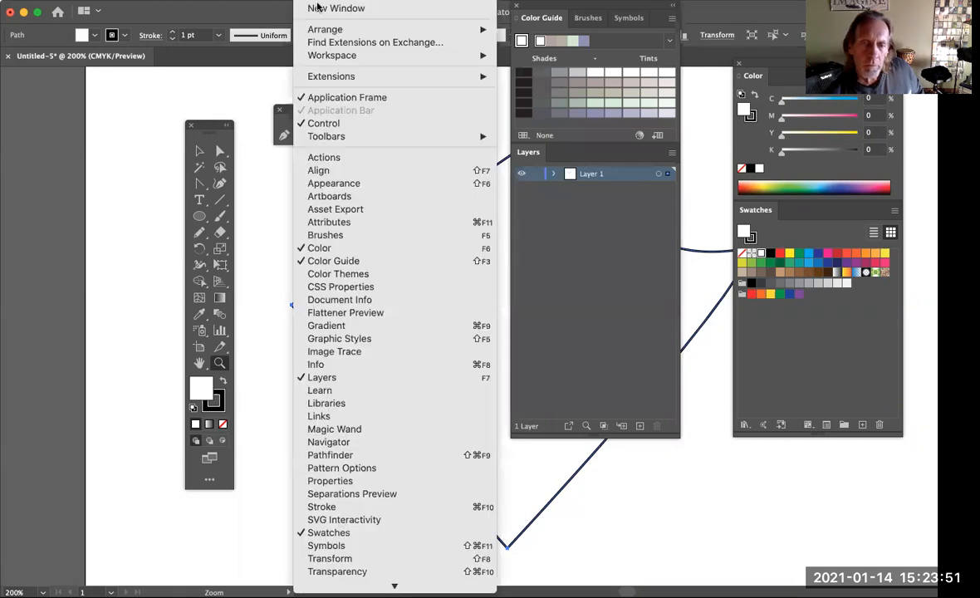
pyautogui.click(343, 274)
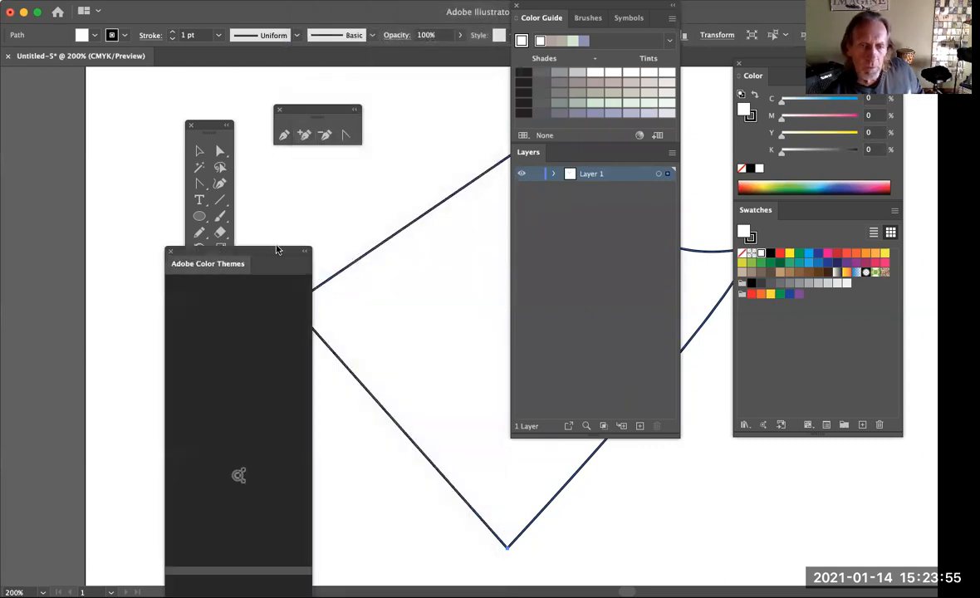
pyautogui.moveTo(277, 250); pyautogui.dragTo(140, 65)
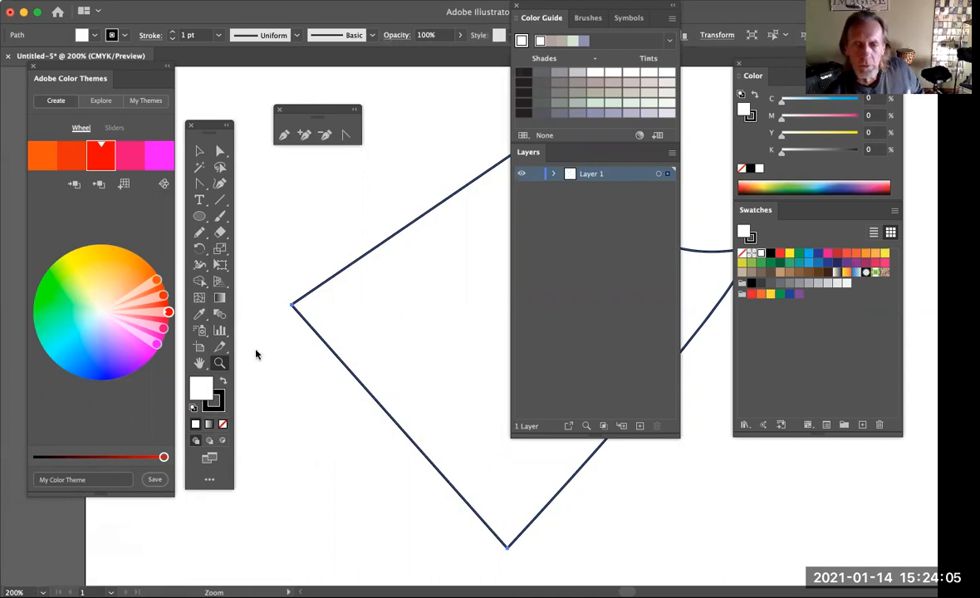
pyautogui.moveTo(562, 8); pyautogui.dragTo(773, 334)
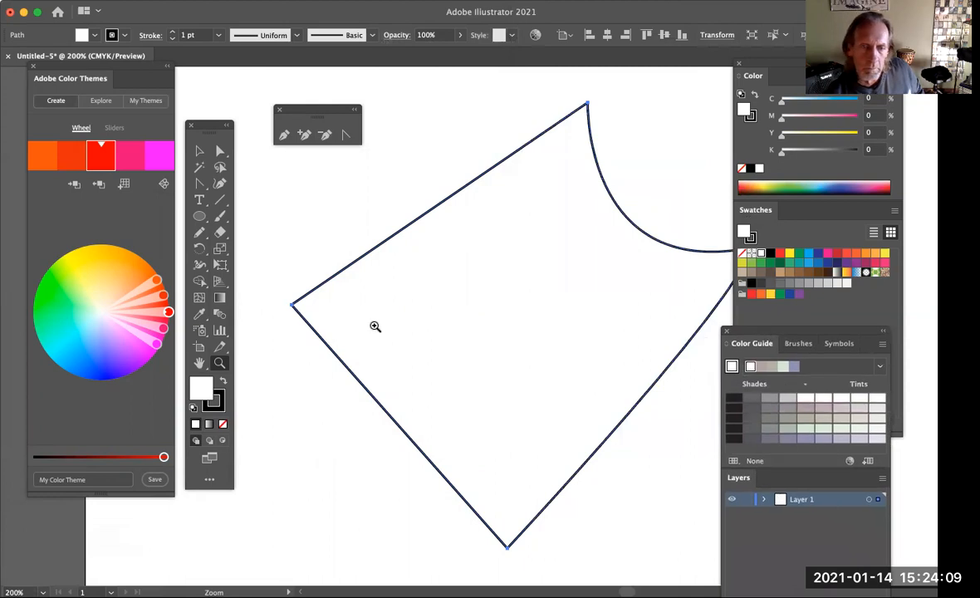
# - Set the selected shape's fill to blue 404DC6 in the Color Picker after trying brown, dark blue and purple shades
pyautogui.click(197, 153)
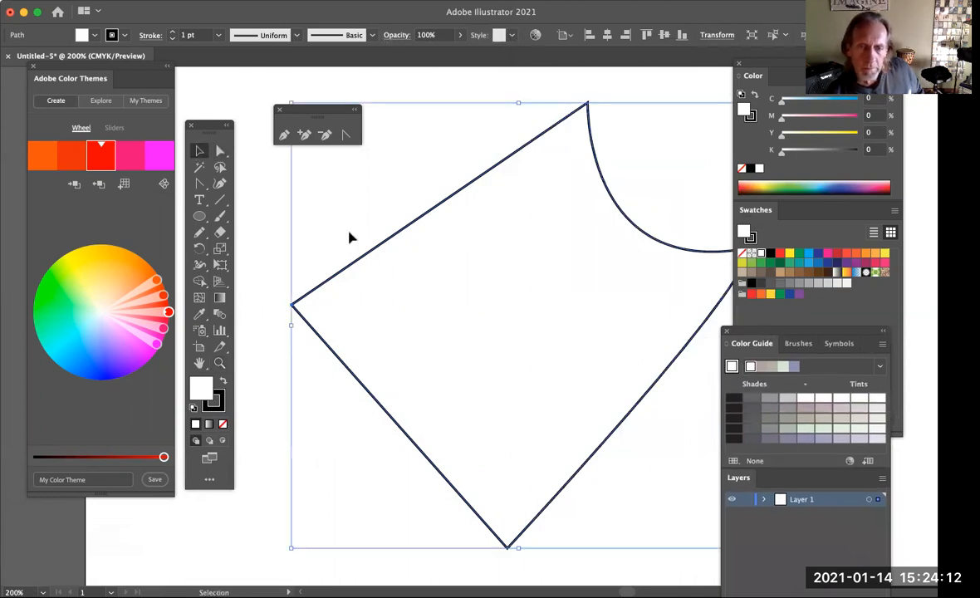
pyautogui.doubleClick(198, 390)
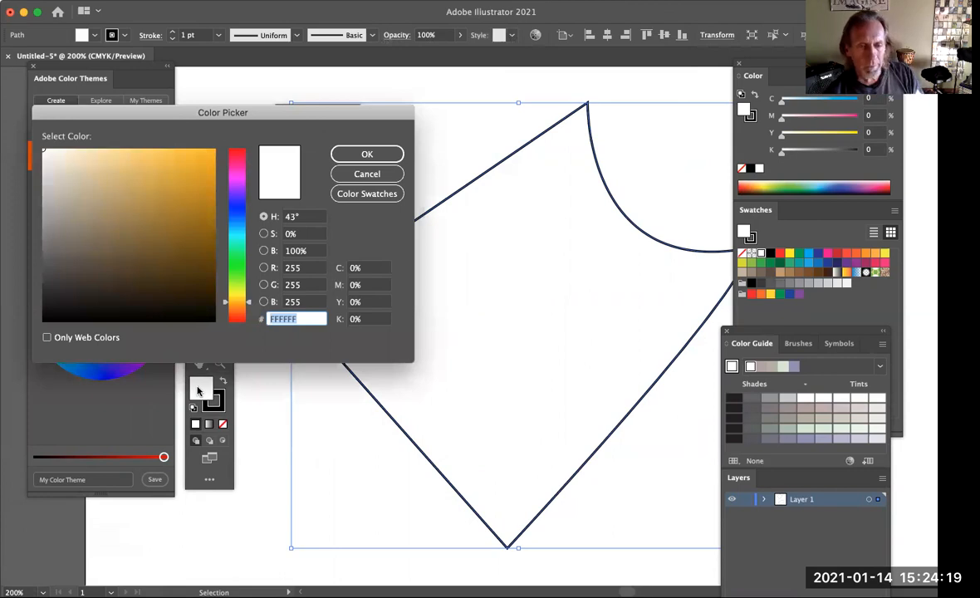
pyautogui.click(175, 226)
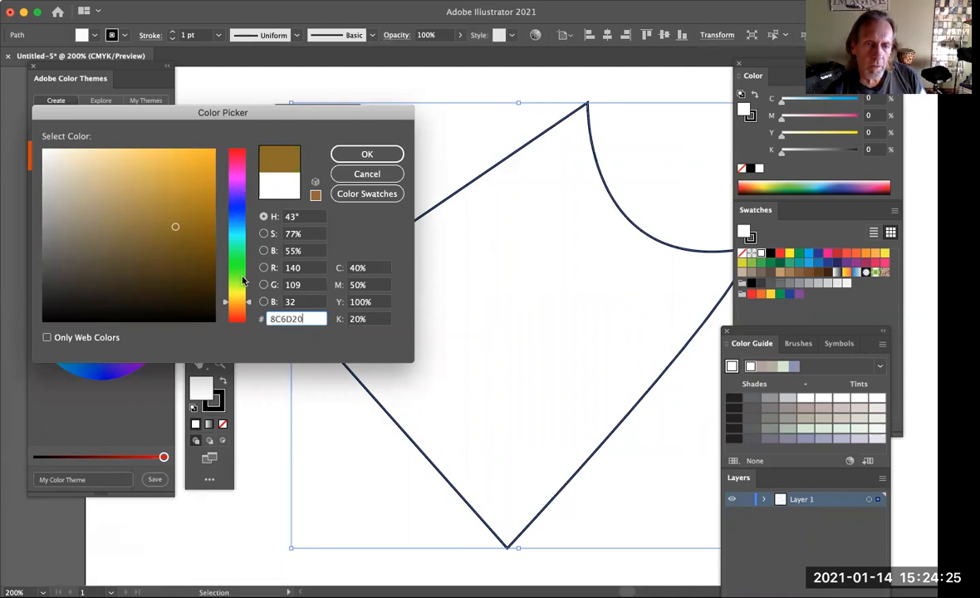
pyautogui.click(234, 206)
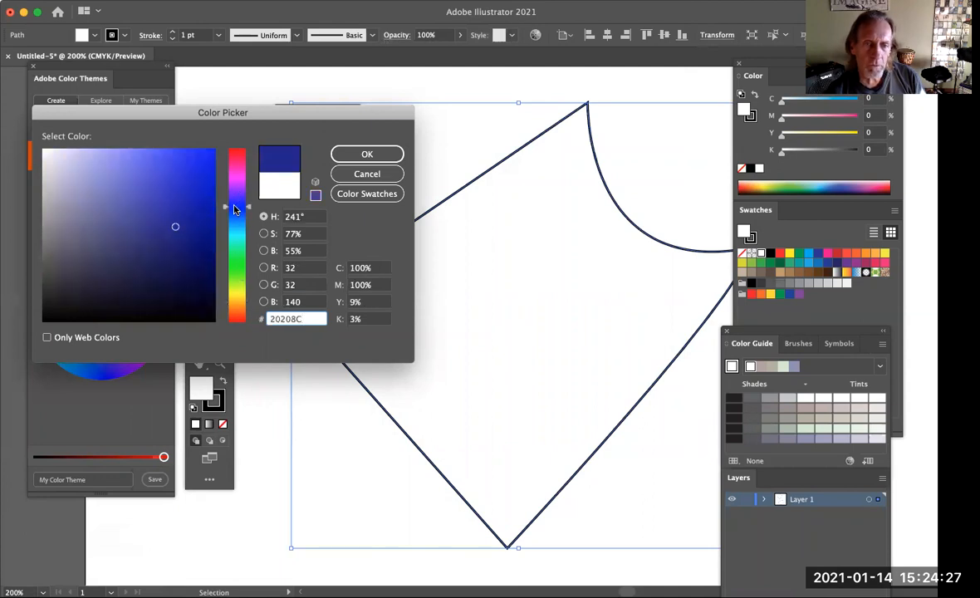
pyautogui.click(235, 235)
pyautogui.click(239, 190)
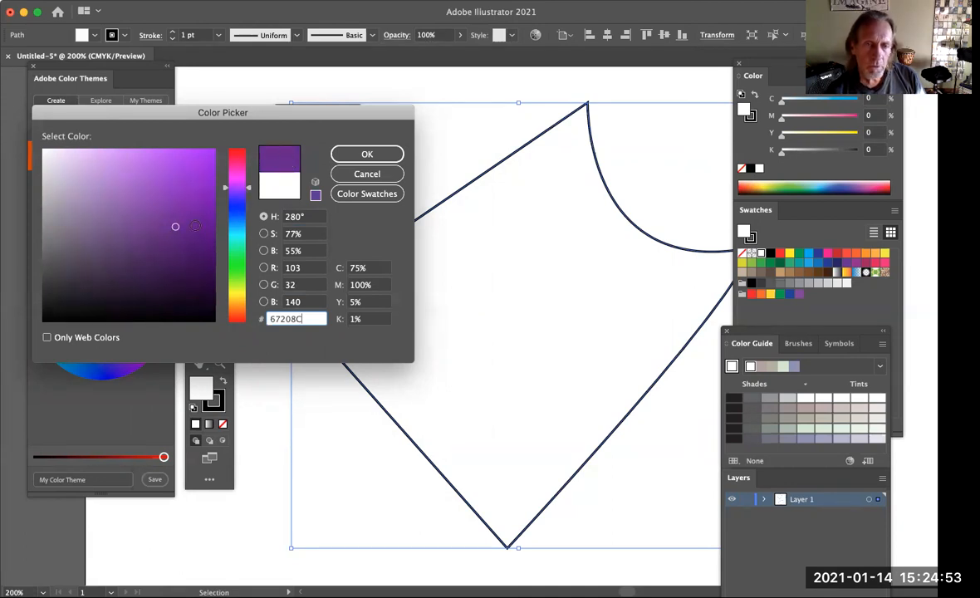
pyautogui.click(201, 182)
pyautogui.click(131, 268)
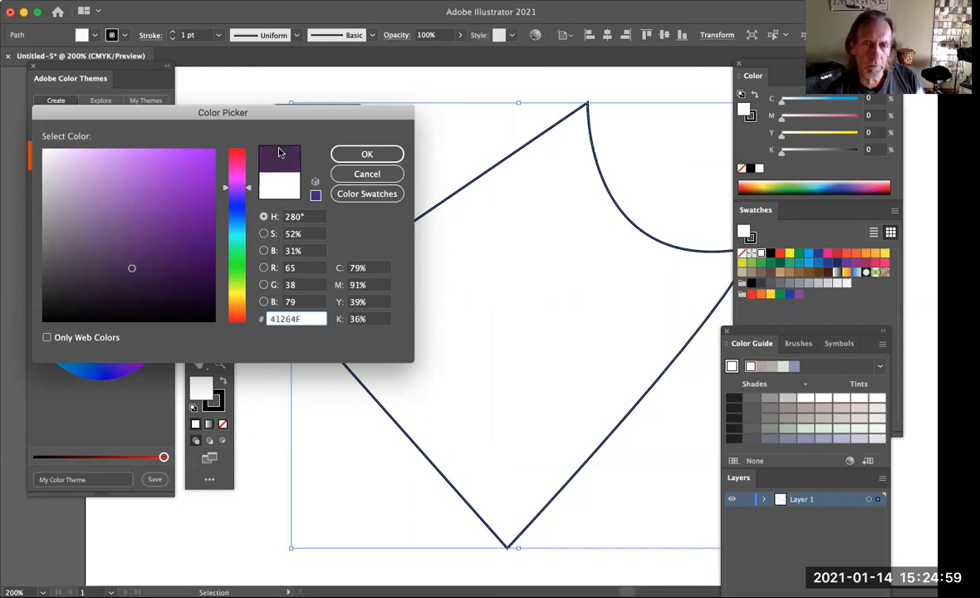
pyautogui.click(191, 213)
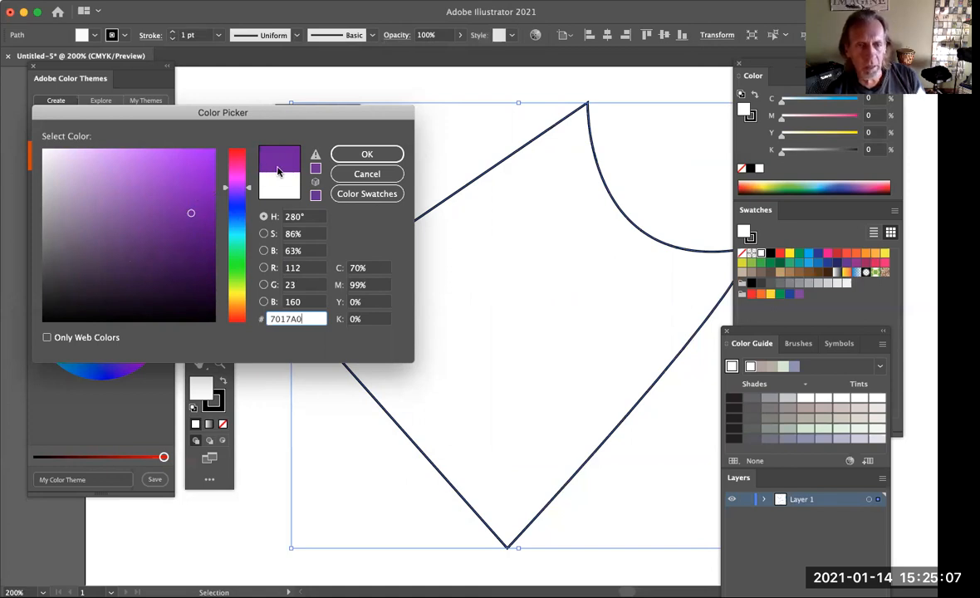
pyautogui.click(240, 210)
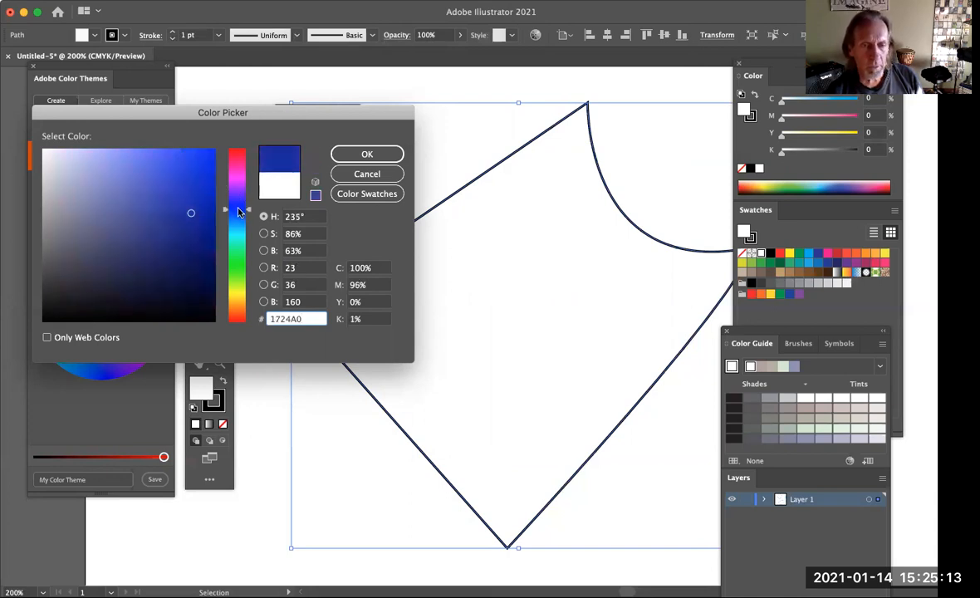
pyautogui.click(160, 186)
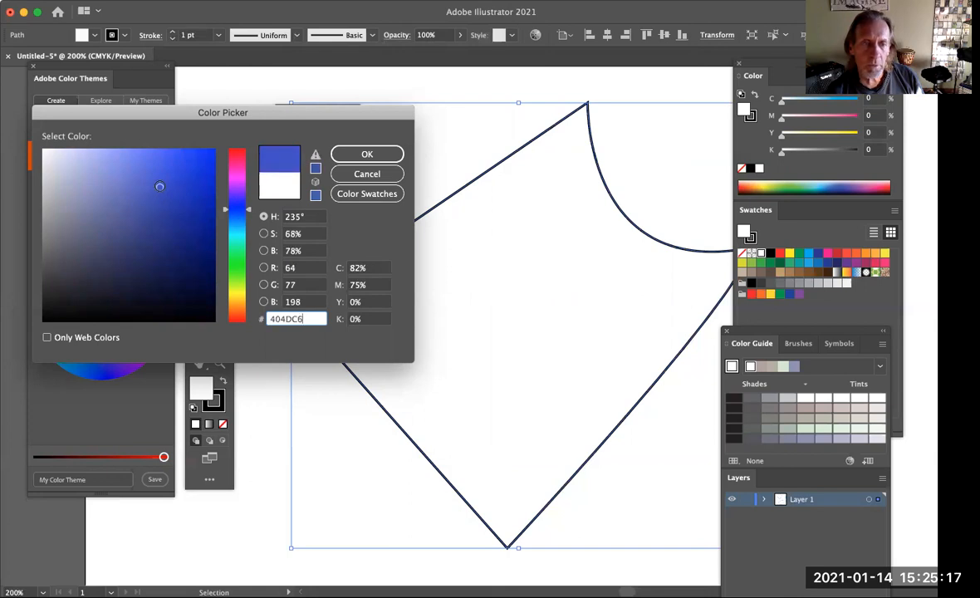
pyautogui.click(358, 155)
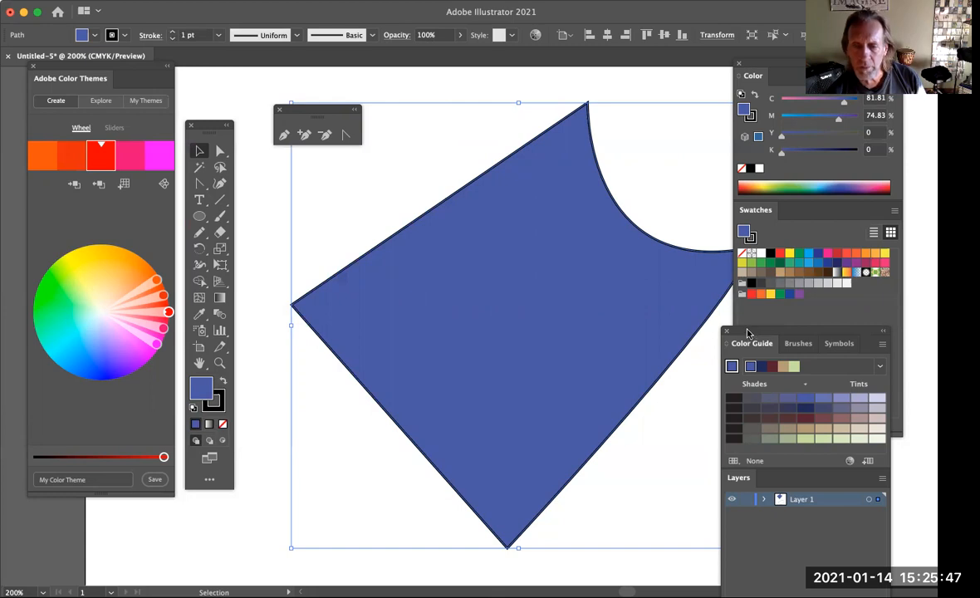
# - Move the Color Guide and Layers panel group down off most of the Swatches panel
pyautogui.moveTo(747, 333); pyautogui.dragTo(676, 429)
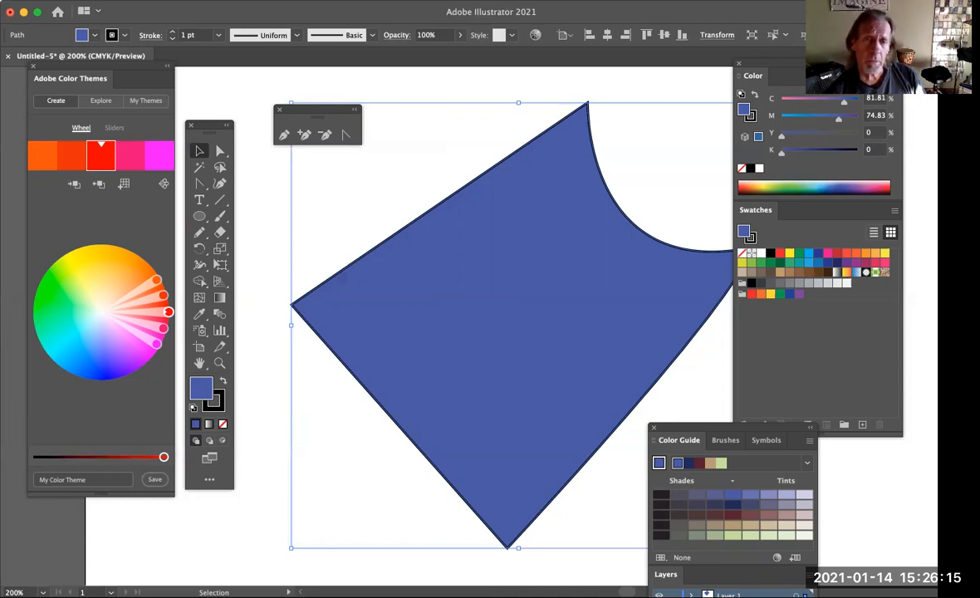
pyautogui.click(312, 0)
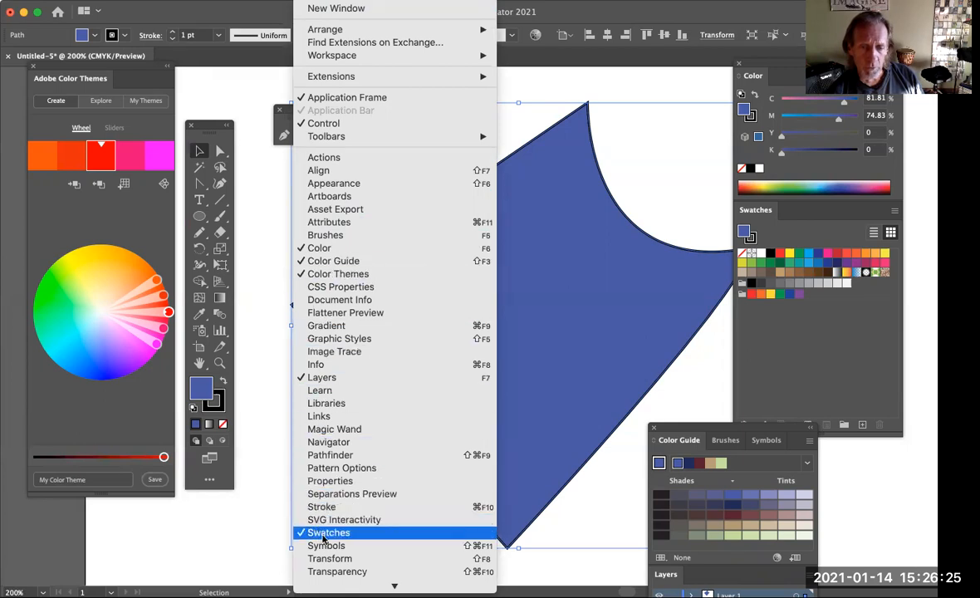
pyautogui.click(596, 164)
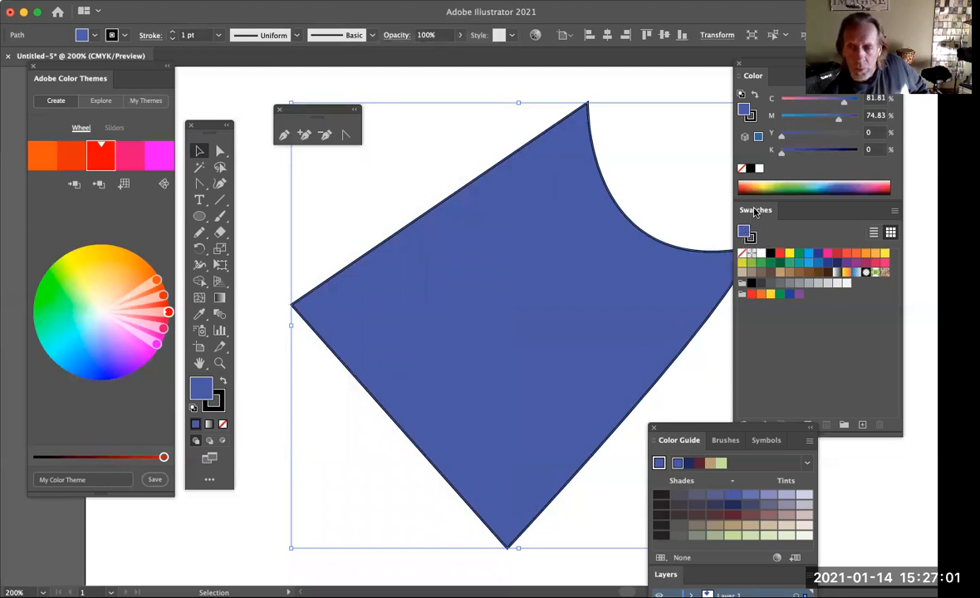
# - Save the shape's current blue fill as a new swatch in the Swatches panel
pyautogui.click(741, 233)
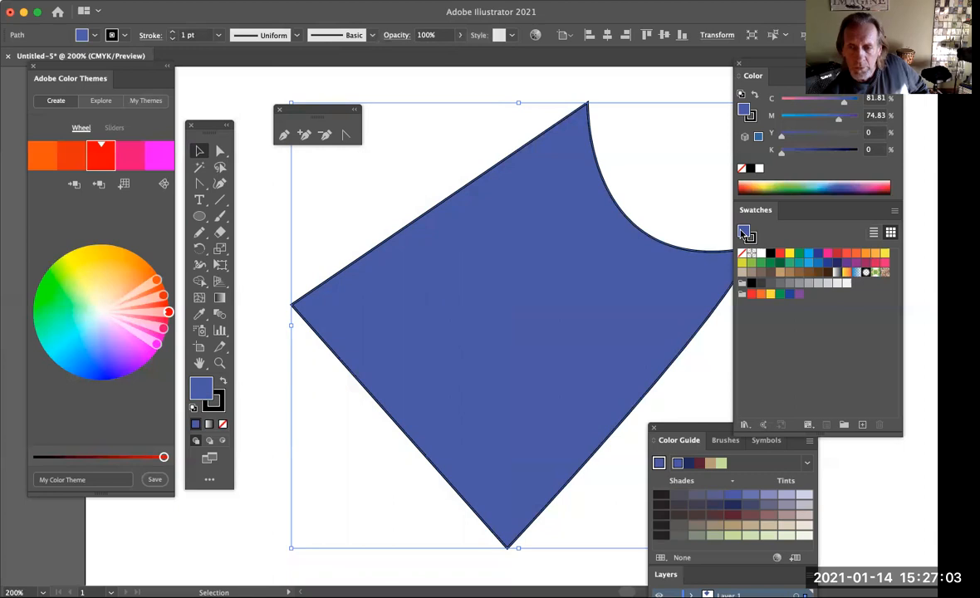
pyautogui.moveTo(742, 233); pyautogui.dragTo(815, 308)
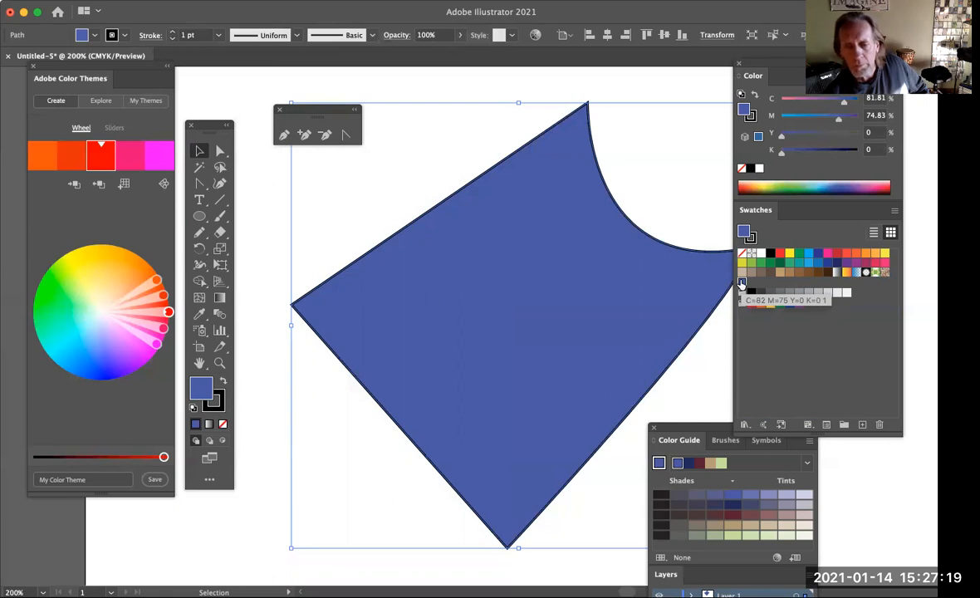
pyautogui.click(670, 188)
pyautogui.click(573, 249)
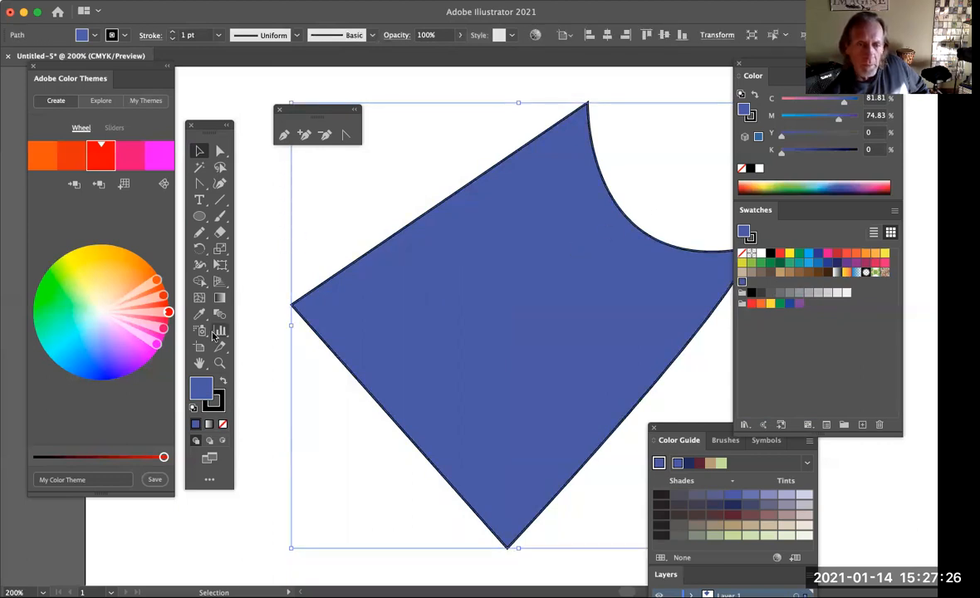
# - Recolour the selected shape's fill to a yellow-green in the Color Picker and reapply the saved blue swatch
pyautogui.doubleClick(201, 388)
pyautogui.click(233, 265)
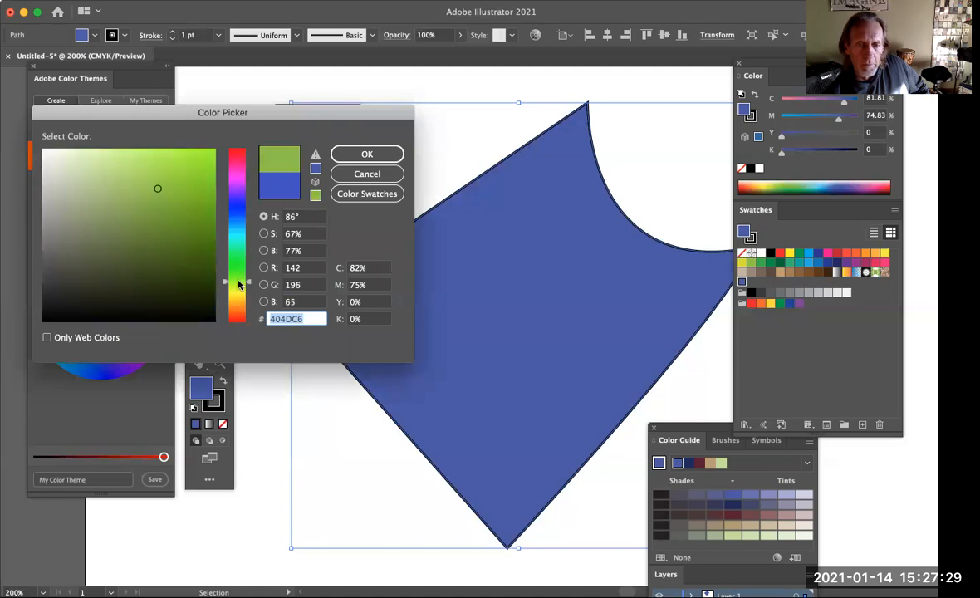
pyautogui.click(359, 154)
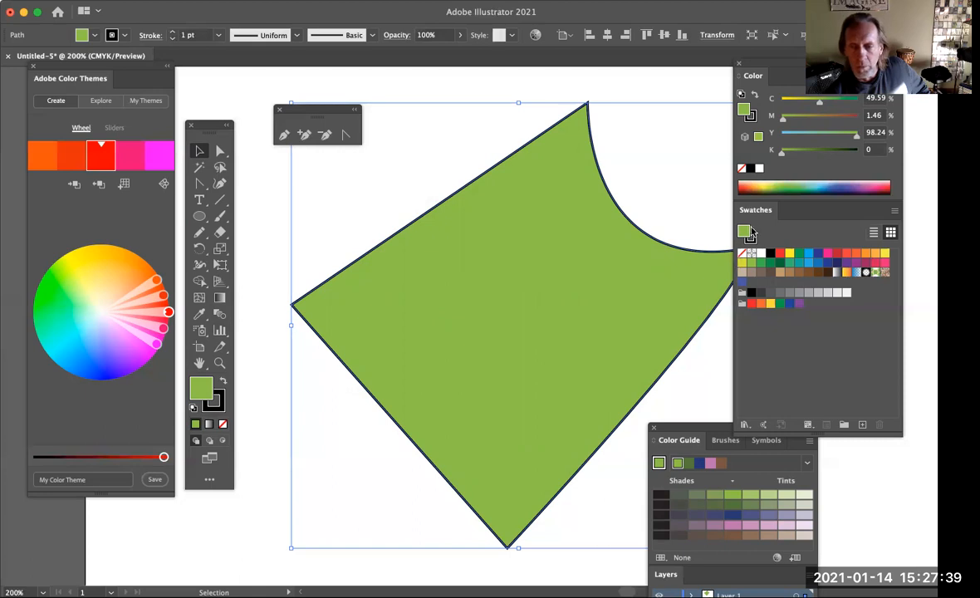
pyautogui.click(741, 283)
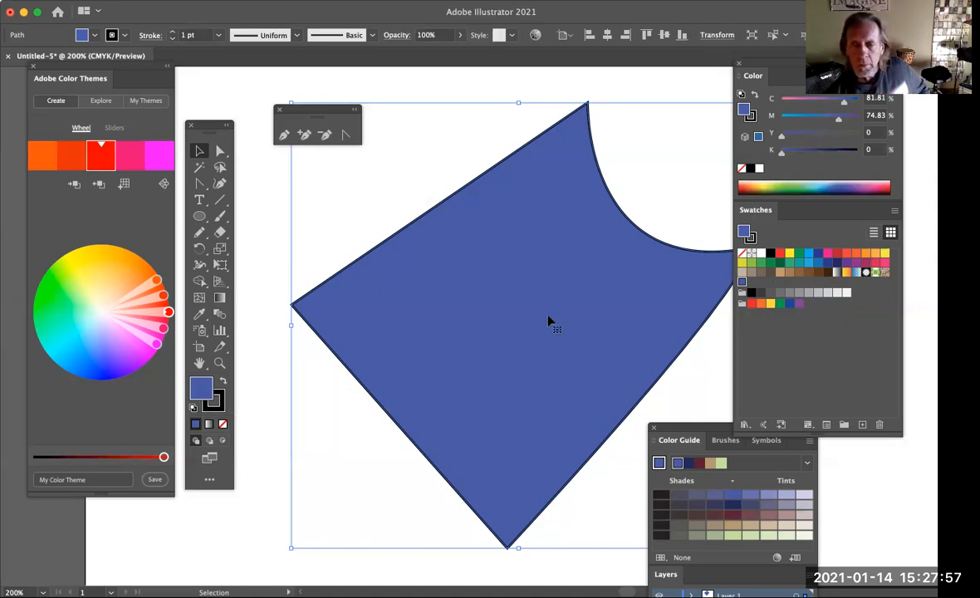
# - Try yellow, an orange gradient, a brown swirl pattern and dark red from the swatches as the shape's fill
pyautogui.click(791, 259)
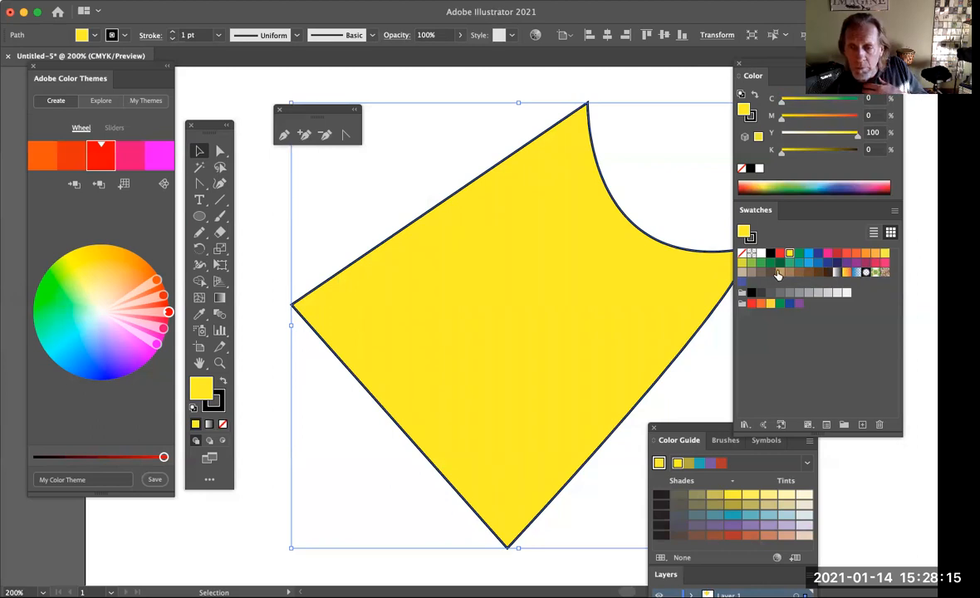
pyautogui.click(866, 272)
pyautogui.click(846, 273)
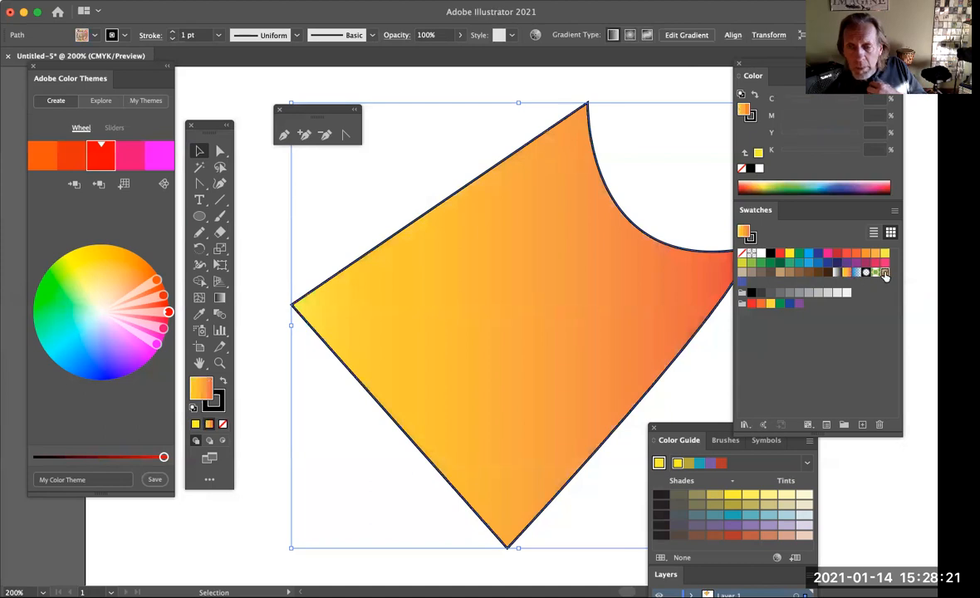
pyautogui.click(885, 273)
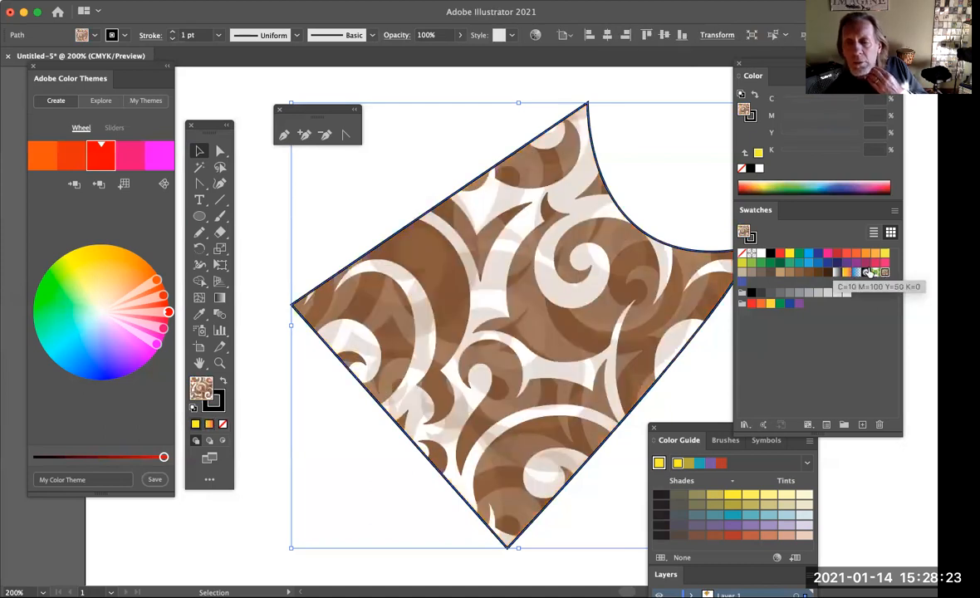
pyautogui.click(838, 254)
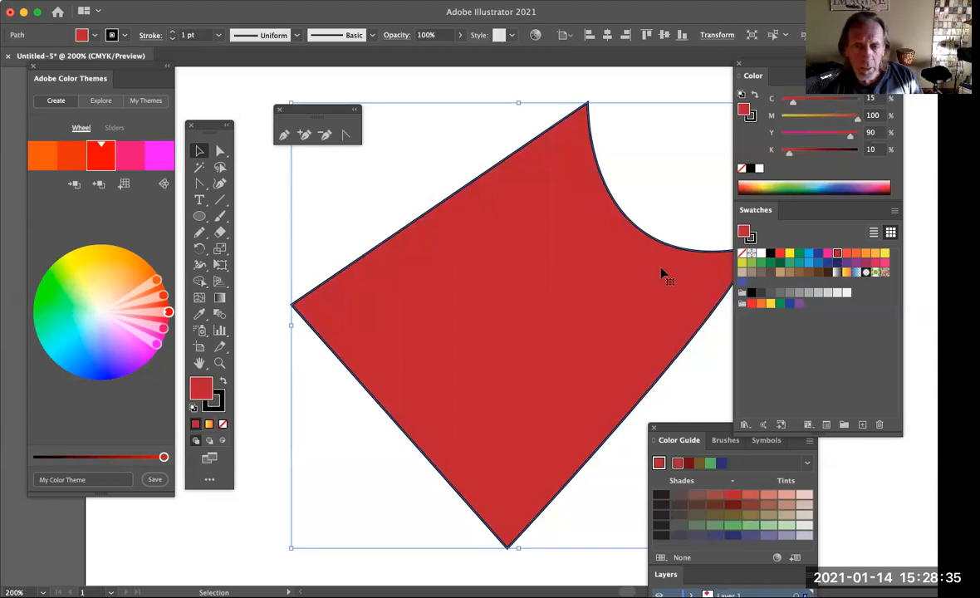
# - Move the Color and Swatches panel group slightly up and try yellow, dark green, bright blue and teal fills from the spectrum and swatches
pyautogui.moveTo(759, 63)
pyautogui.mouseDown()
pyautogui.moveTo(742, 48)
pyautogui.moveTo(755, 49)
pyautogui.mouseUp()
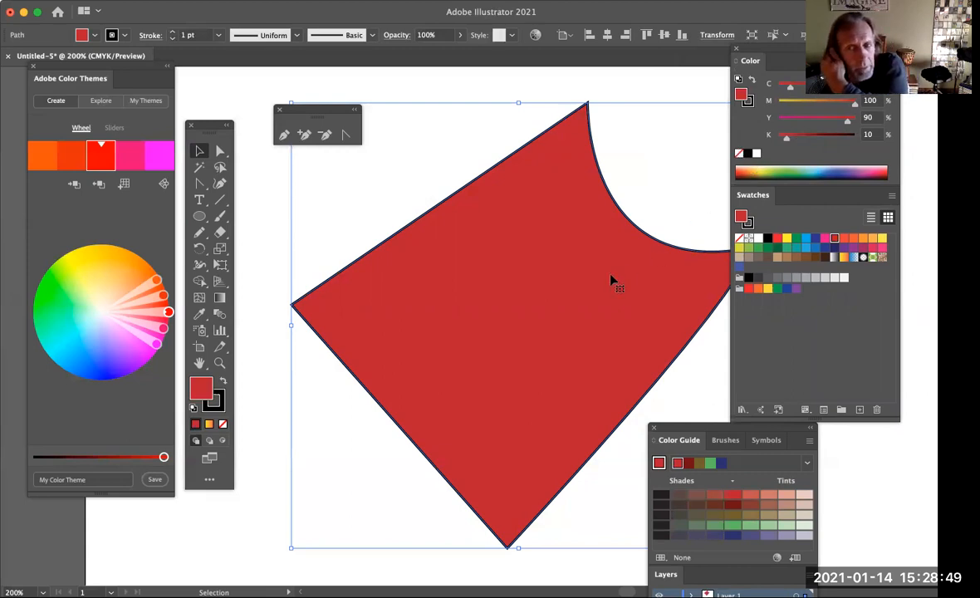
pyautogui.click(790, 170)
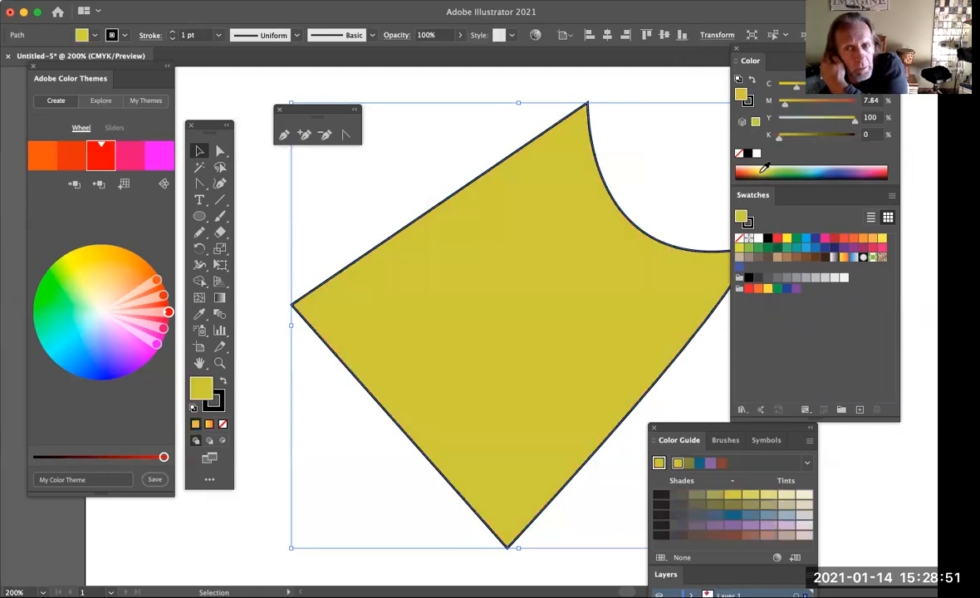
pyautogui.click(807, 174)
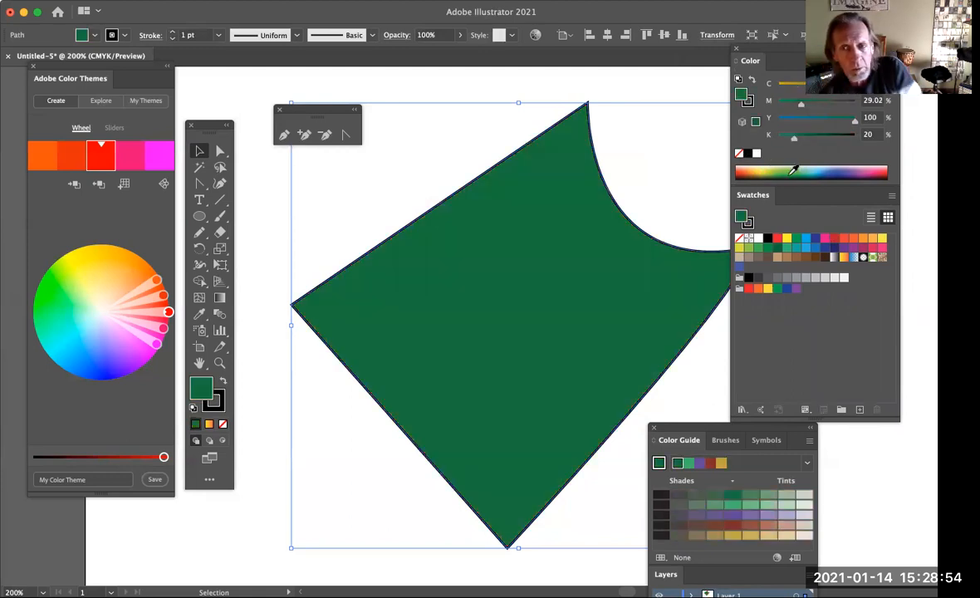
pyautogui.click(804, 242)
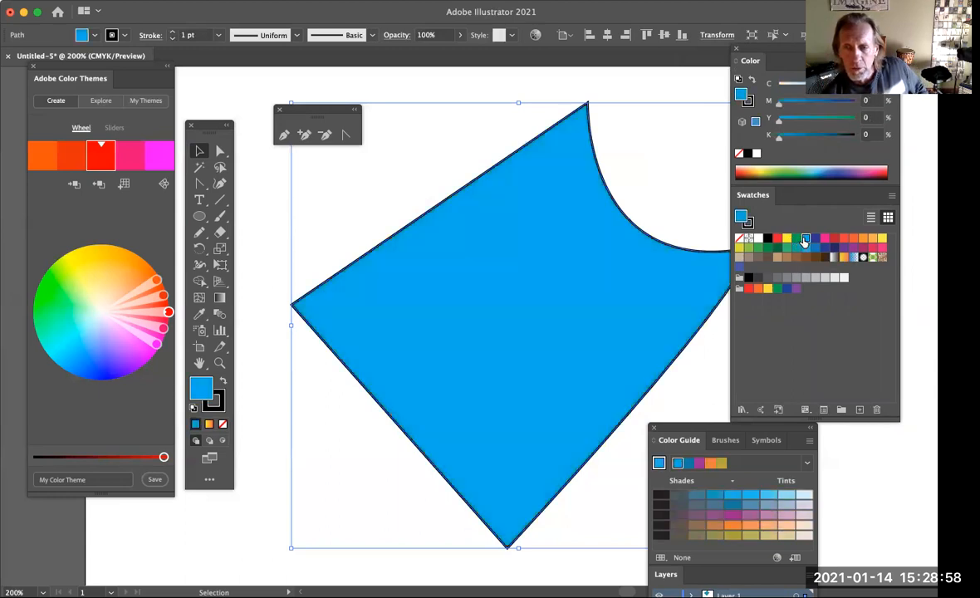
pyautogui.click(810, 171)
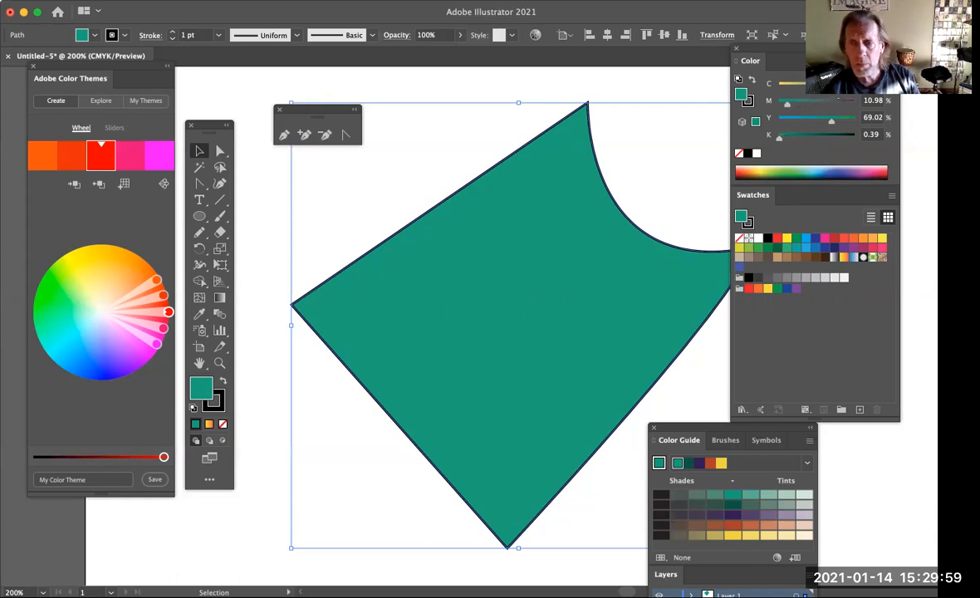
# - Mix a muted mauve fill of C 12, M 48, Y 17, K 47 with the CMYK sliders and save it as a new swatch
pyautogui.moveTo(836, 88); pyautogui.dragTo(799, 88)
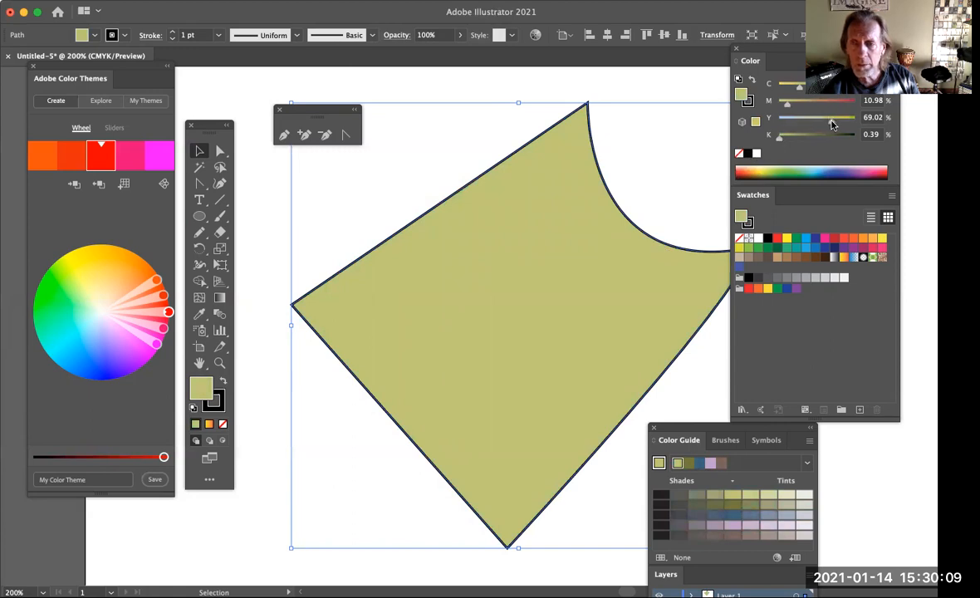
pyautogui.moveTo(831, 122); pyautogui.dragTo(806, 121)
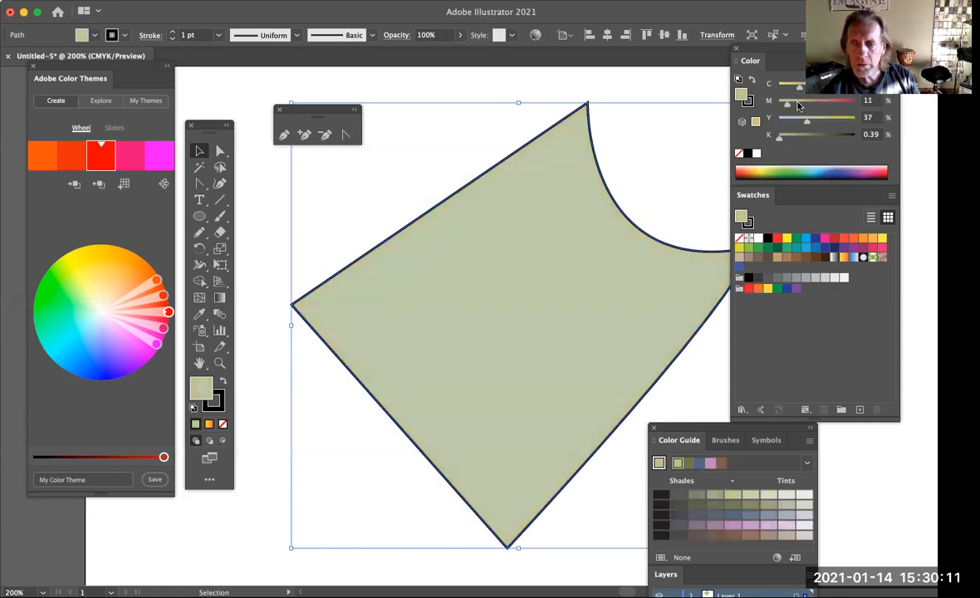
pyautogui.click(819, 104)
pyautogui.moveTo(800, 88); pyautogui.dragTo(825, 121)
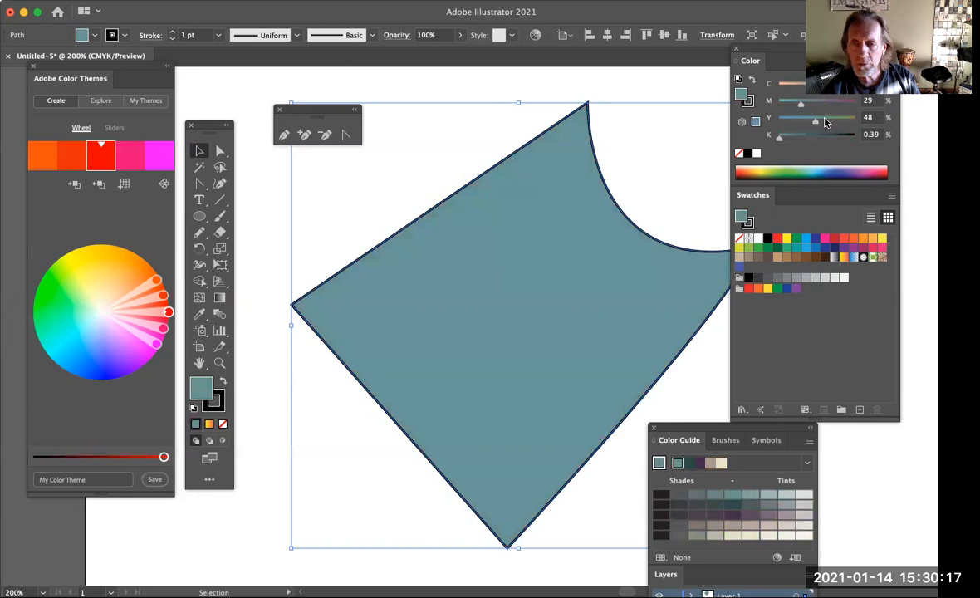
pyautogui.click(801, 135)
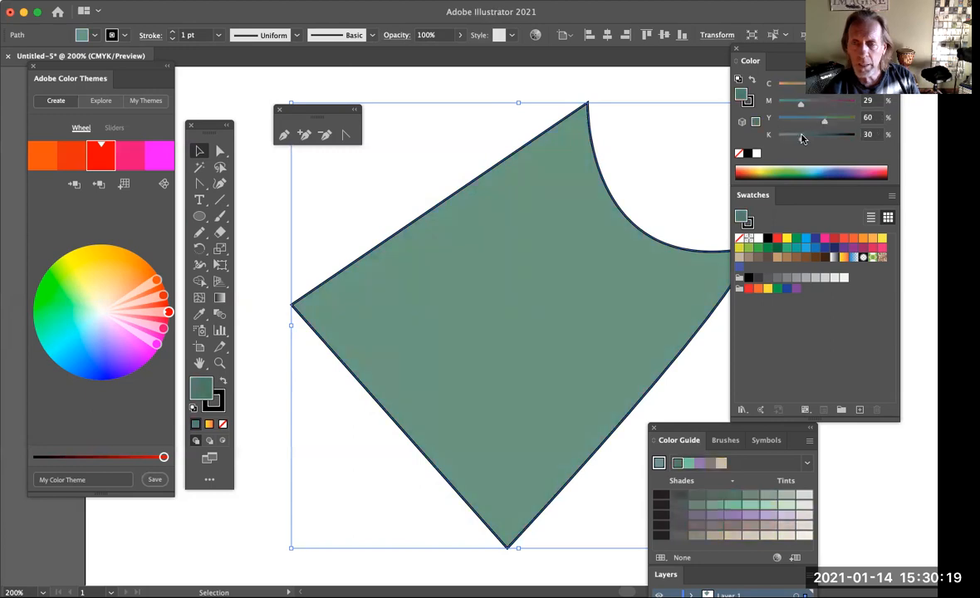
pyautogui.moveTo(802, 136); pyautogui.dragTo(815, 103)
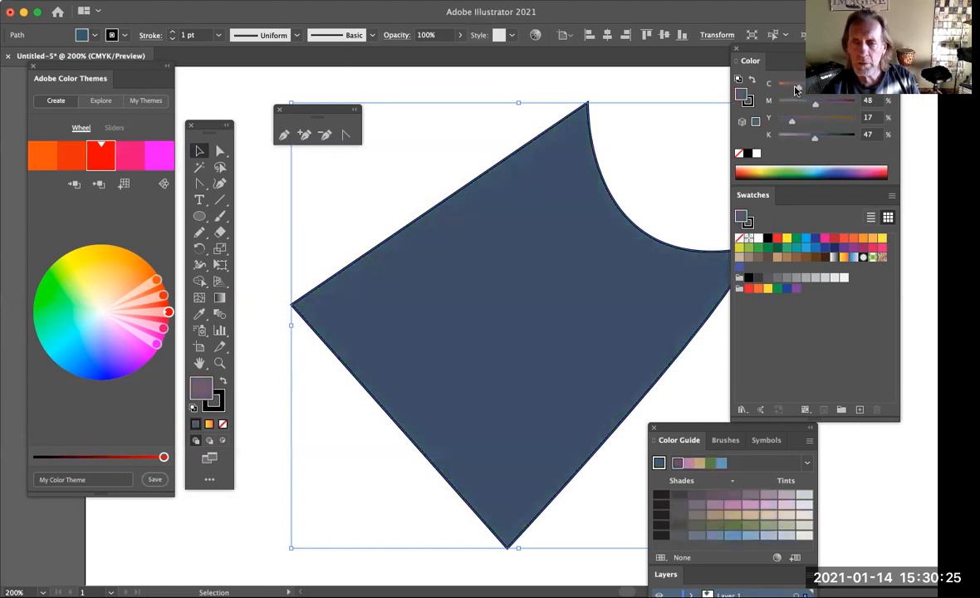
pyautogui.moveTo(795, 90); pyautogui.dragTo(787, 92)
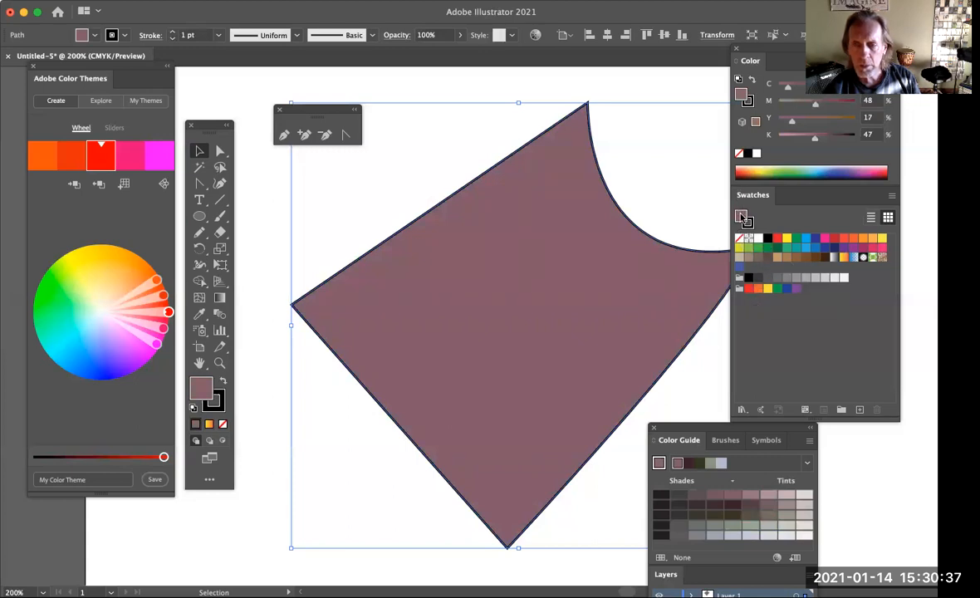
pyautogui.moveTo(745, 219); pyautogui.dragTo(751, 307)
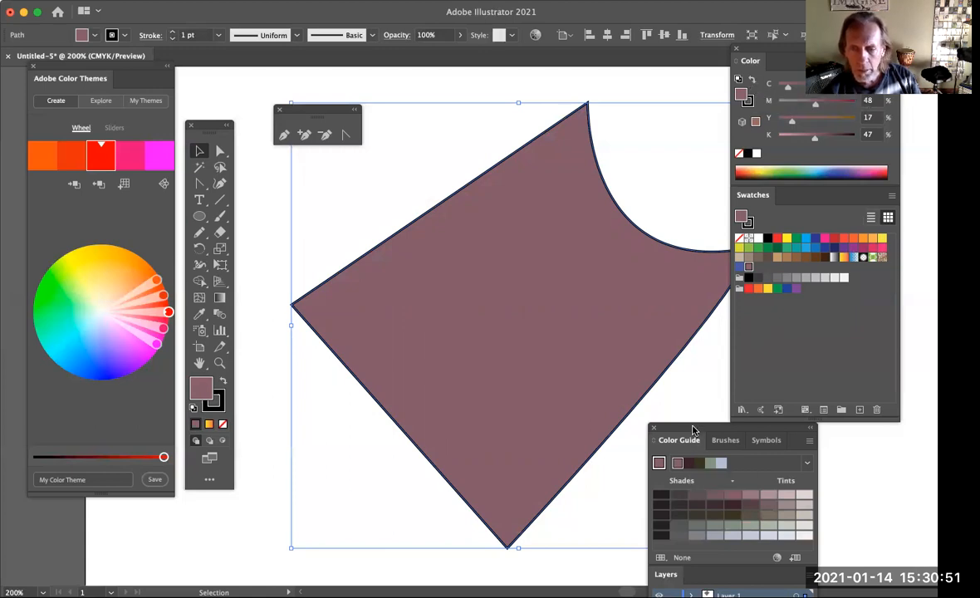
# - Move the Color Guide and Layers panel group over the shape and fill the shape with the grey-green colour of the suggested harmony
pyautogui.moveTo(693, 429); pyautogui.dragTo(599, 230)
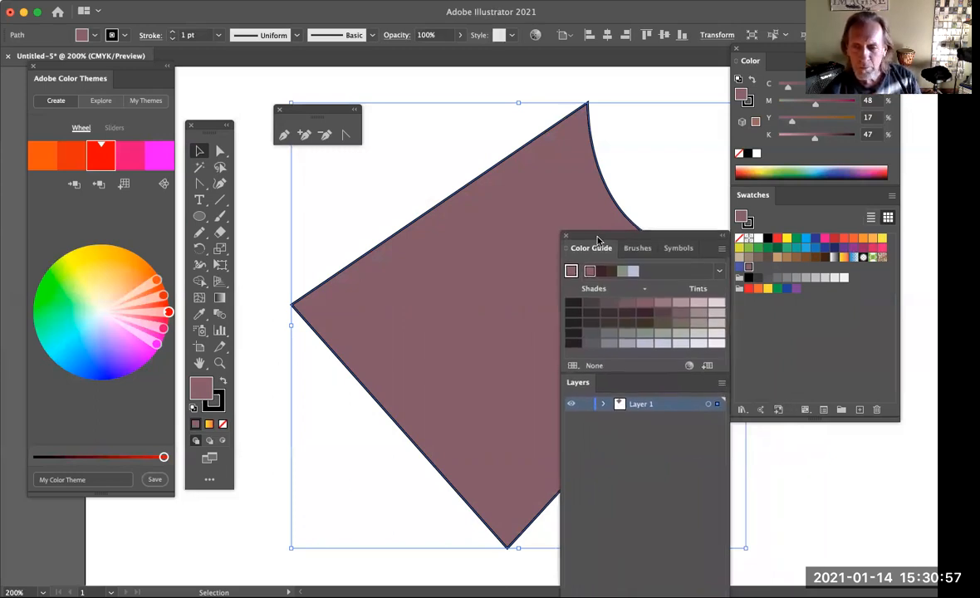
pyautogui.moveTo(600, 231); pyautogui.dragTo(602, 248)
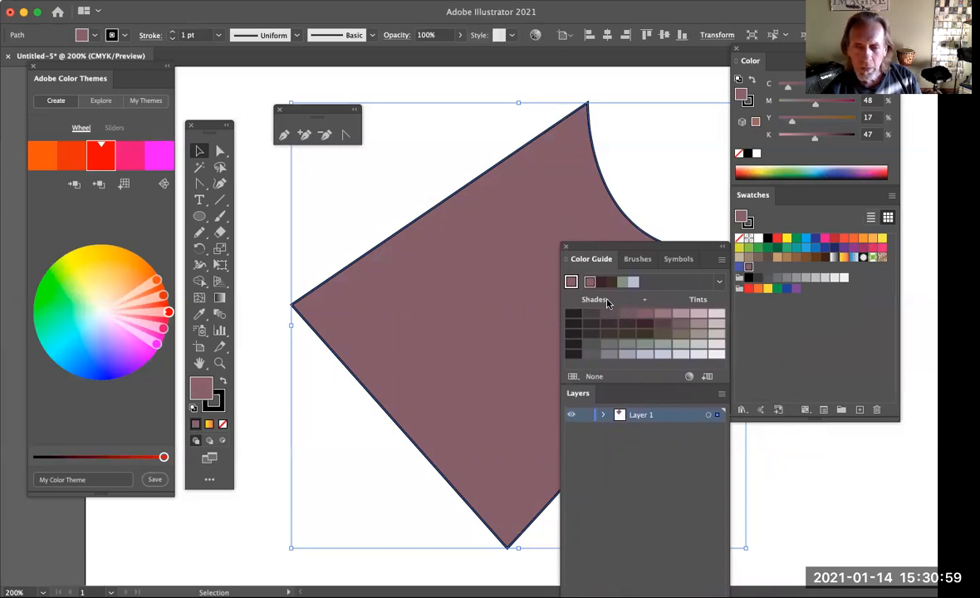
pyautogui.moveTo(638, 251); pyautogui.dragTo(547, 252)
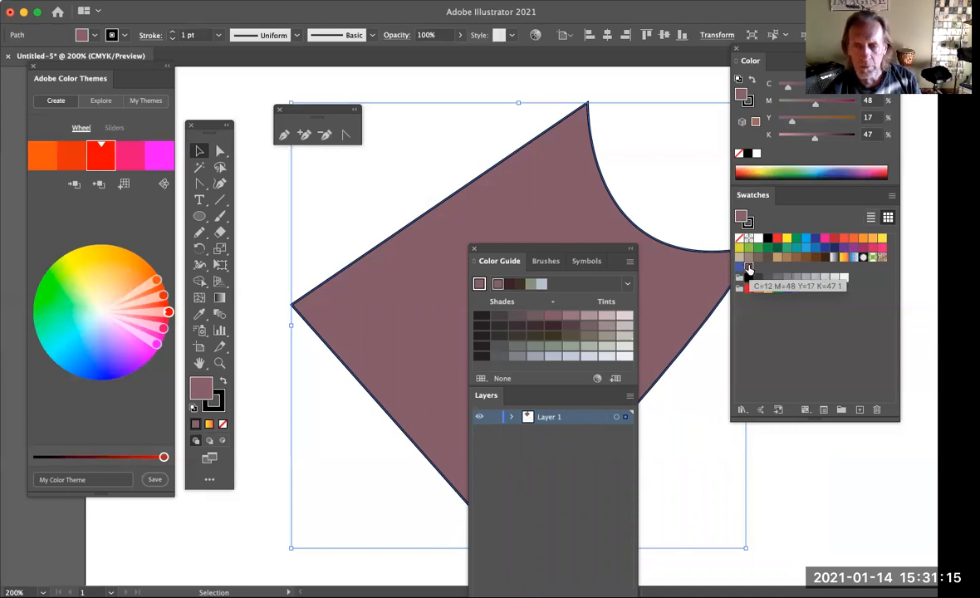
pyautogui.click(529, 285)
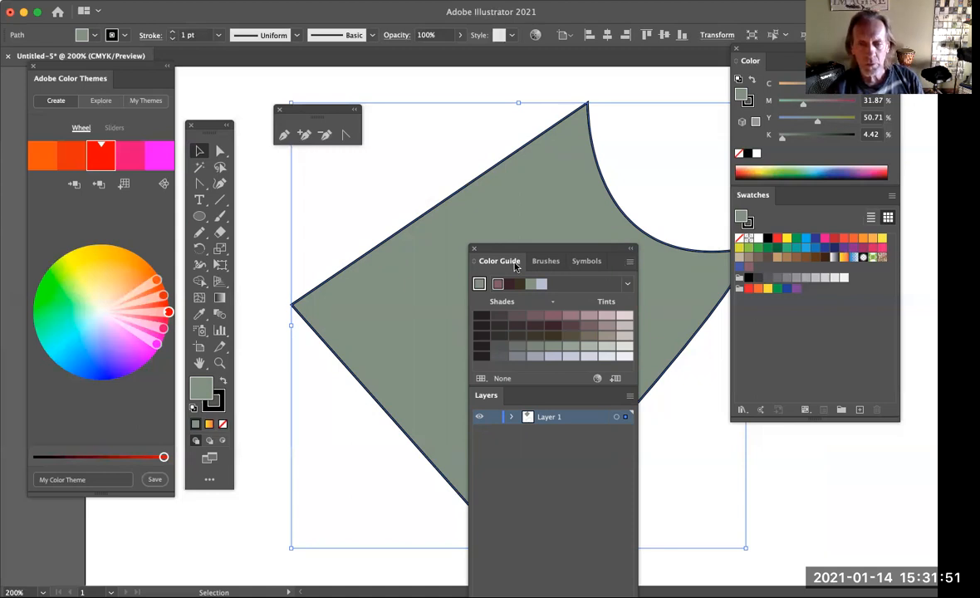
# - Set the Color Guide options to 7 steps, keeping the variation at 100%
pyautogui.click(631, 261)
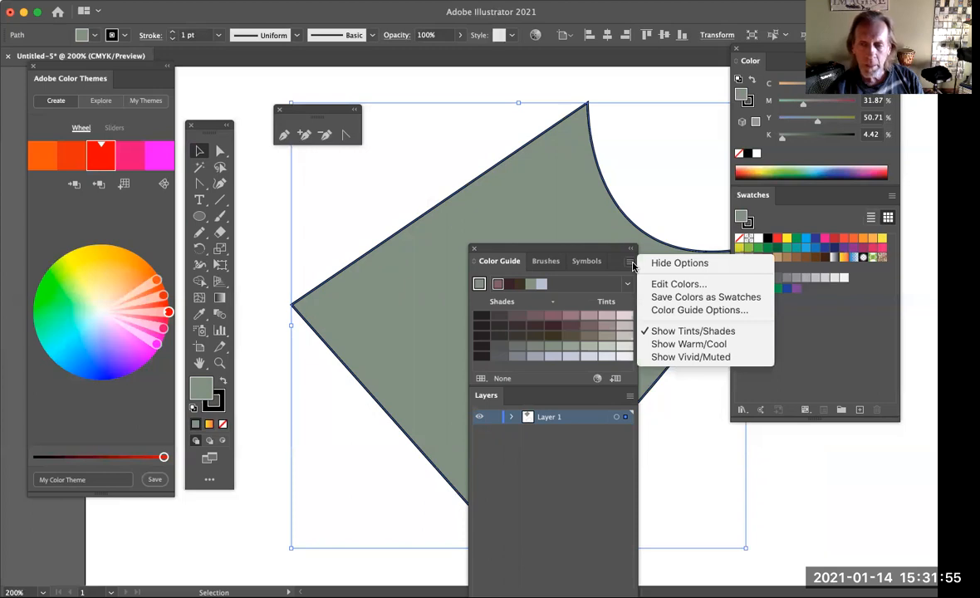
pyautogui.click(655, 312)
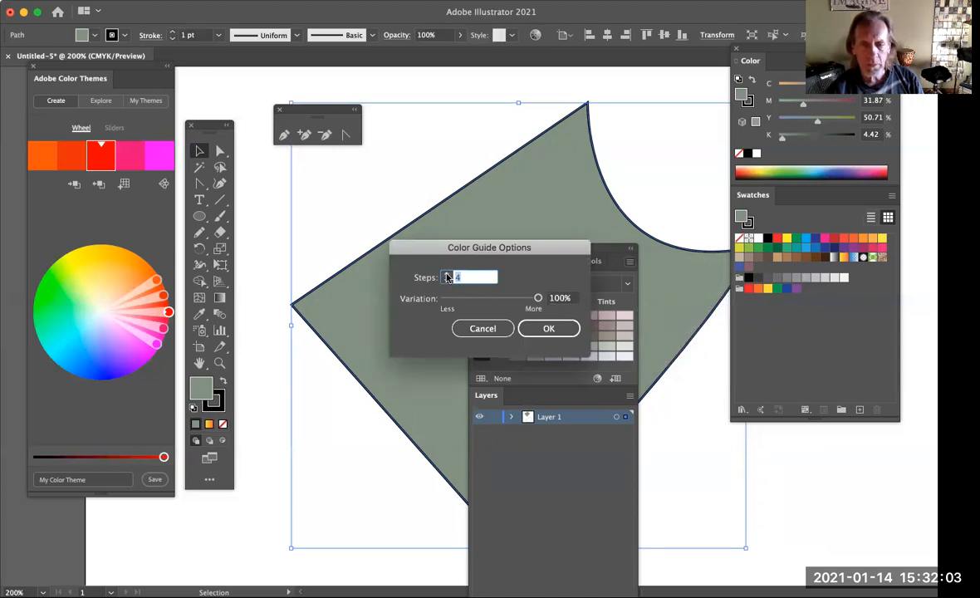
pyautogui.click(447, 275)
pyautogui.click(447, 275)
pyautogui.click(447, 275)
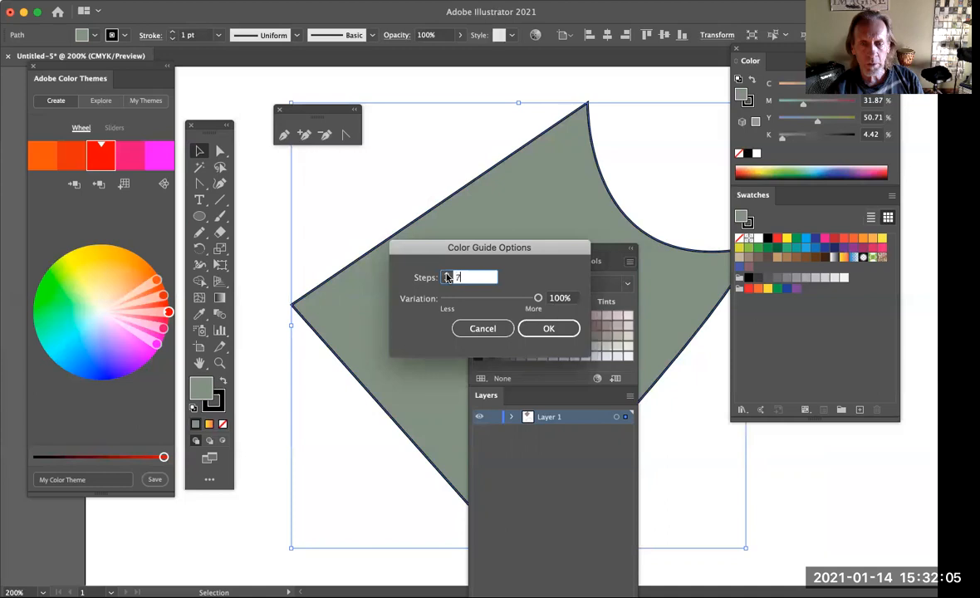
pyautogui.click(548, 327)
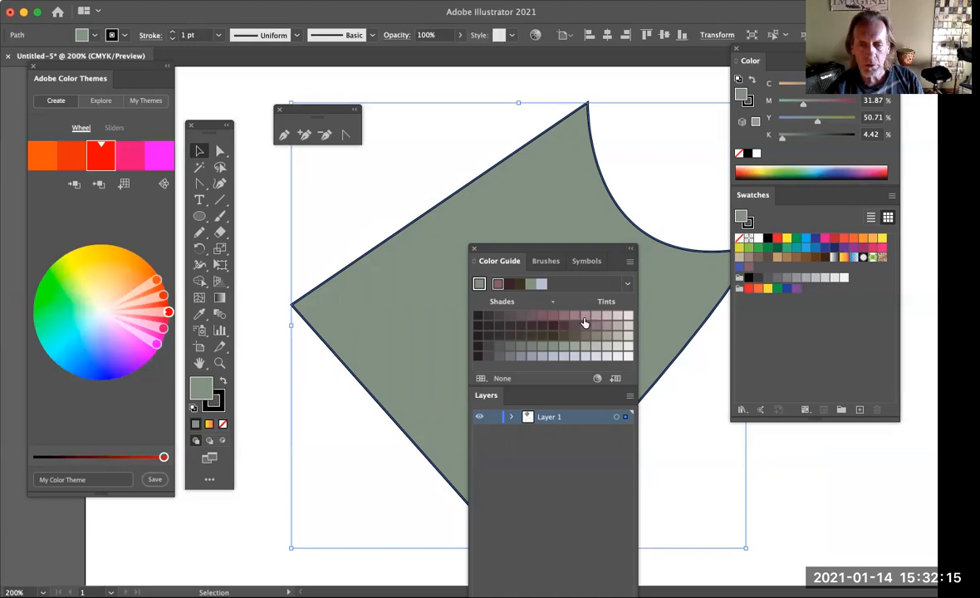
# - Show warm/cool variations in the Color Guide, make the current grey-green fill its base colour, and look through the harmony rules
pyautogui.click(630, 263)
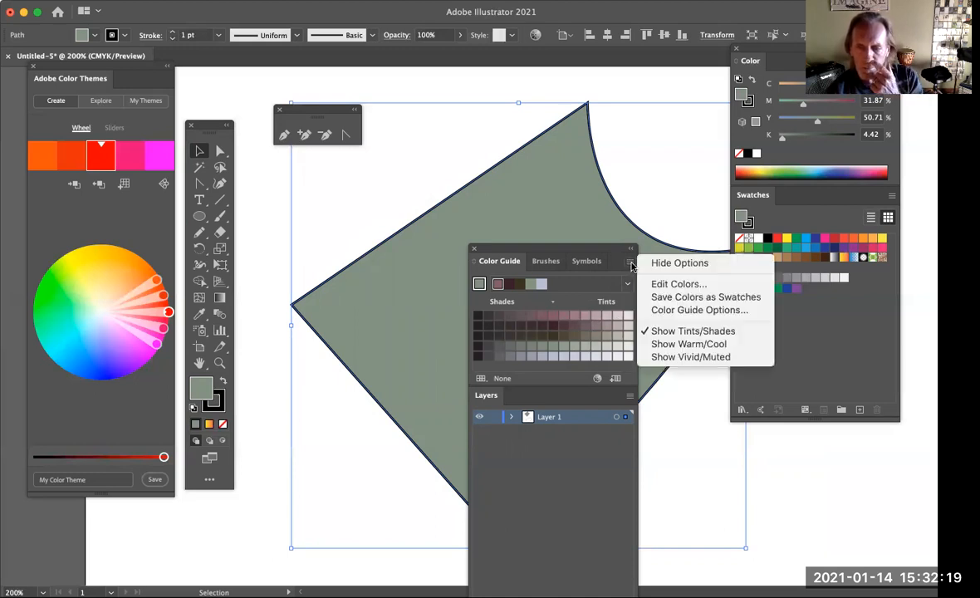
pyautogui.click(671, 346)
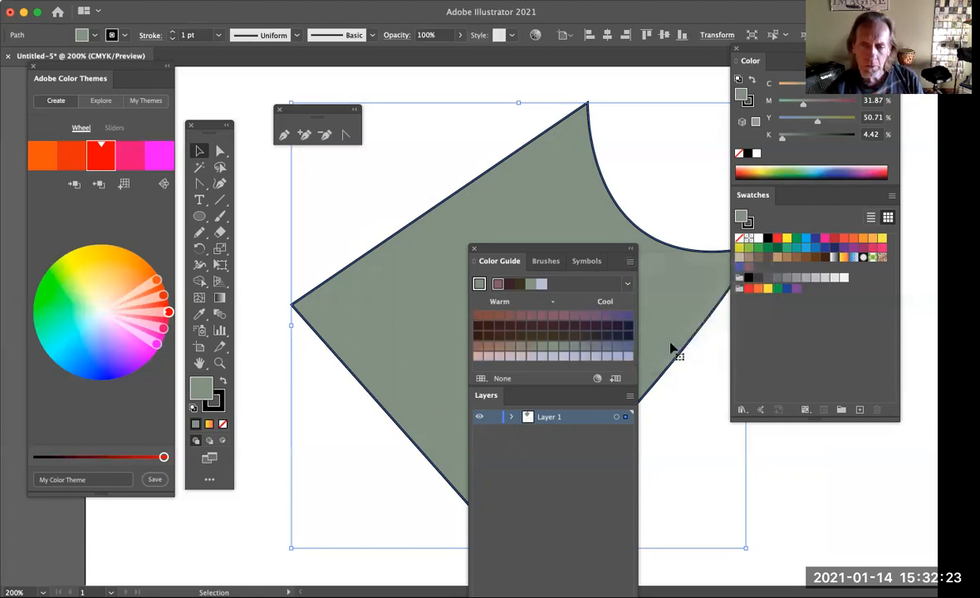
pyautogui.click(479, 285)
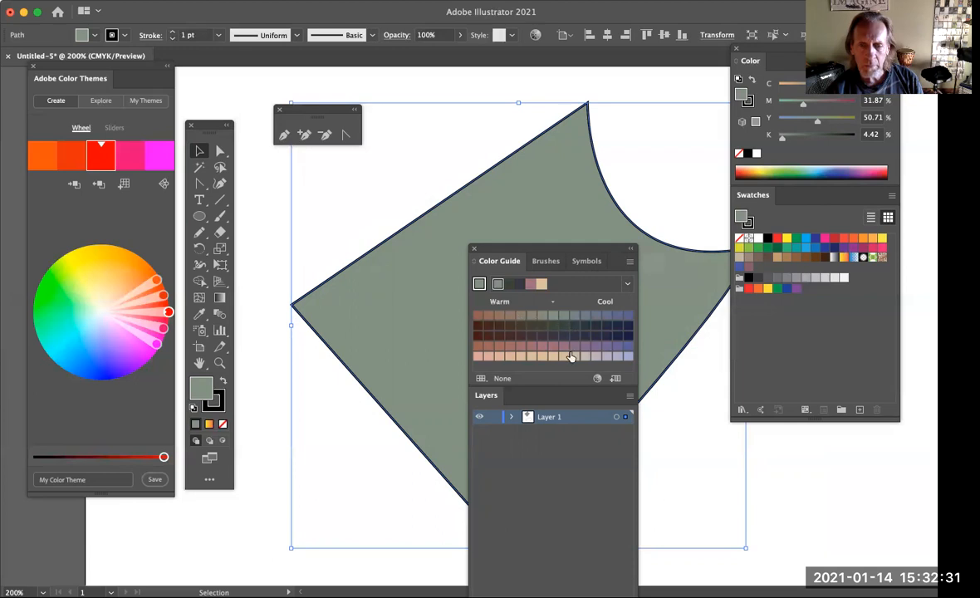
pyautogui.click(628, 285)
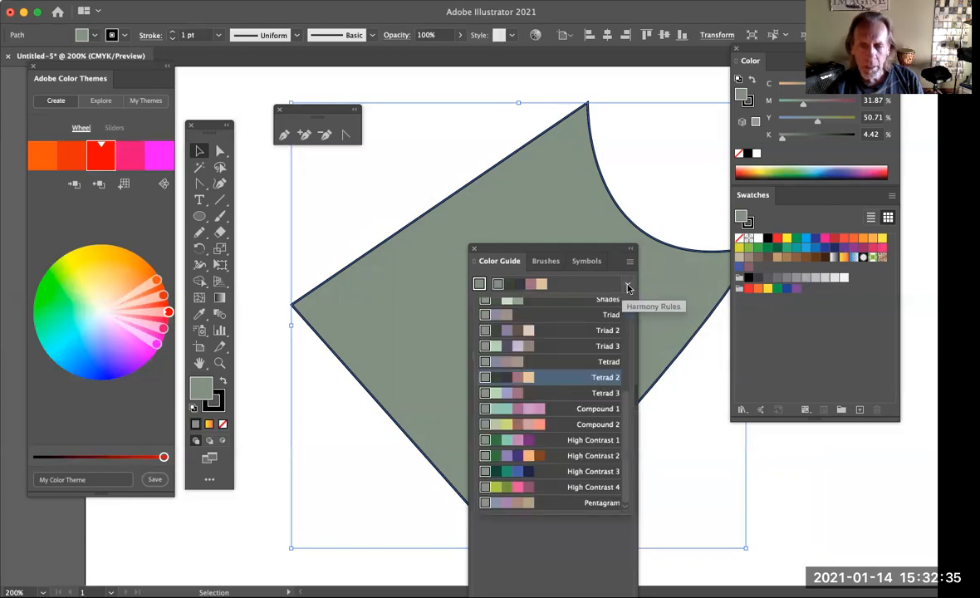
pyautogui.click(628, 286)
# - Switch the Color Guide to vivid/muted variations
pyautogui.click(629, 262)
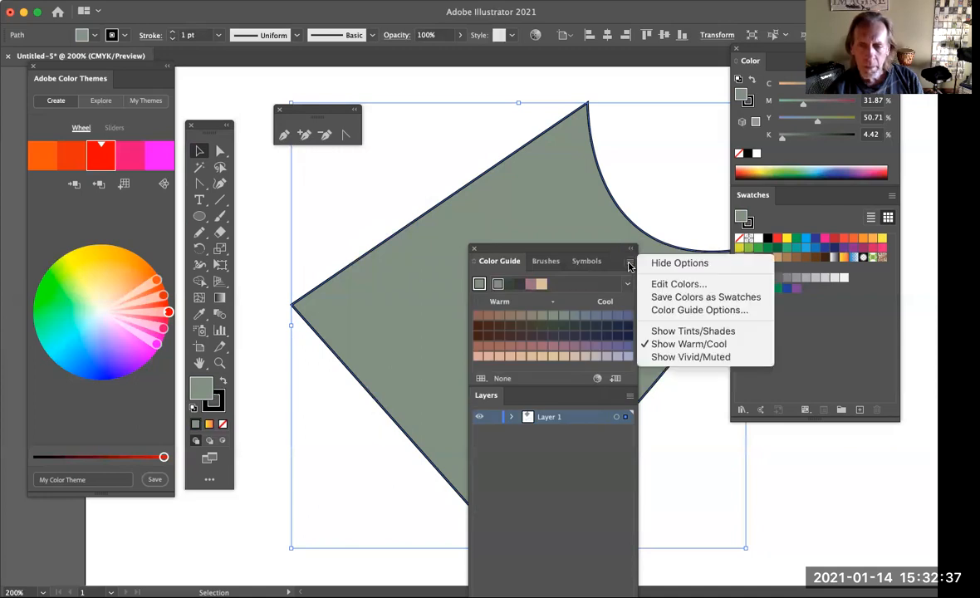
pyautogui.click(703, 357)
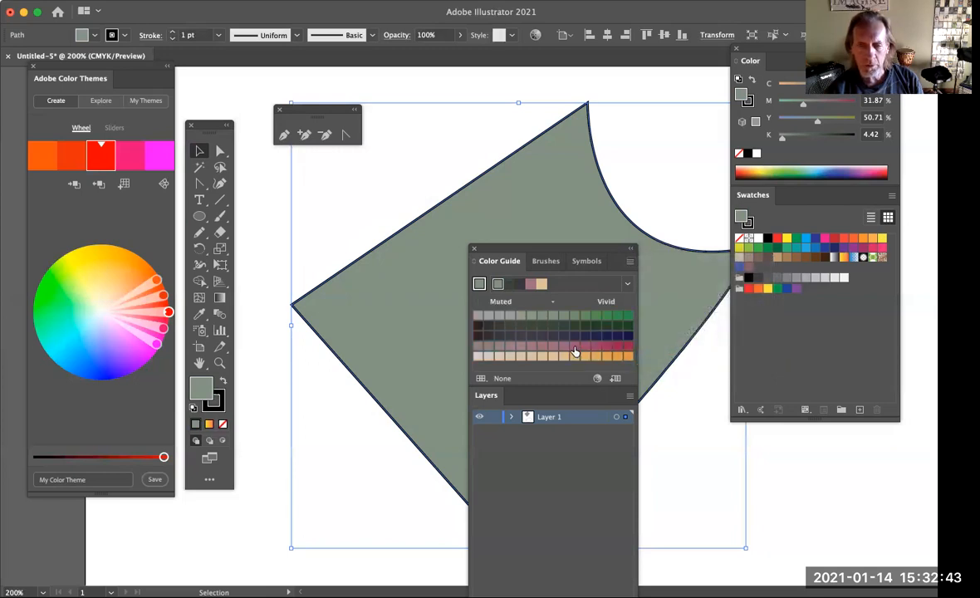
pyautogui.click(629, 263)
pyautogui.click(630, 264)
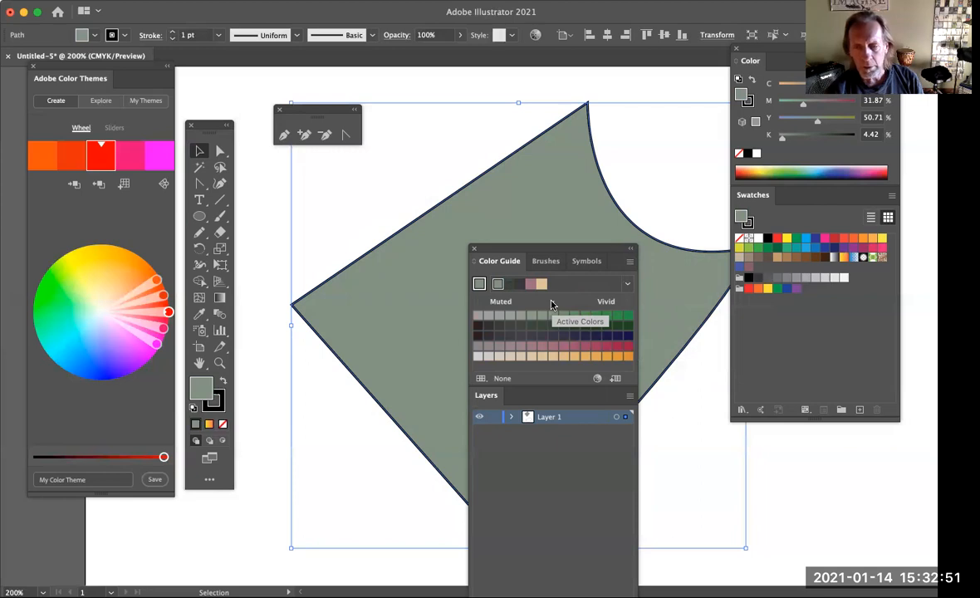
# - Look through the Color Guide's harmony rules and apply Analogous 2
pyautogui.click(627, 287)
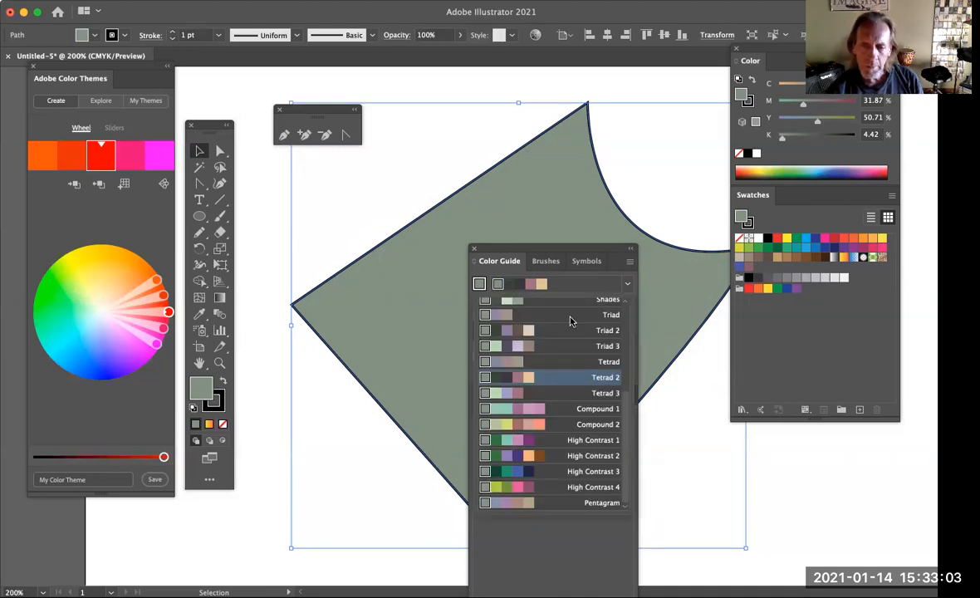
pyautogui.scroll(5, 548, 370)
pyautogui.scroll(-2, 548, 370)
pyautogui.scroll(2, 548, 369)
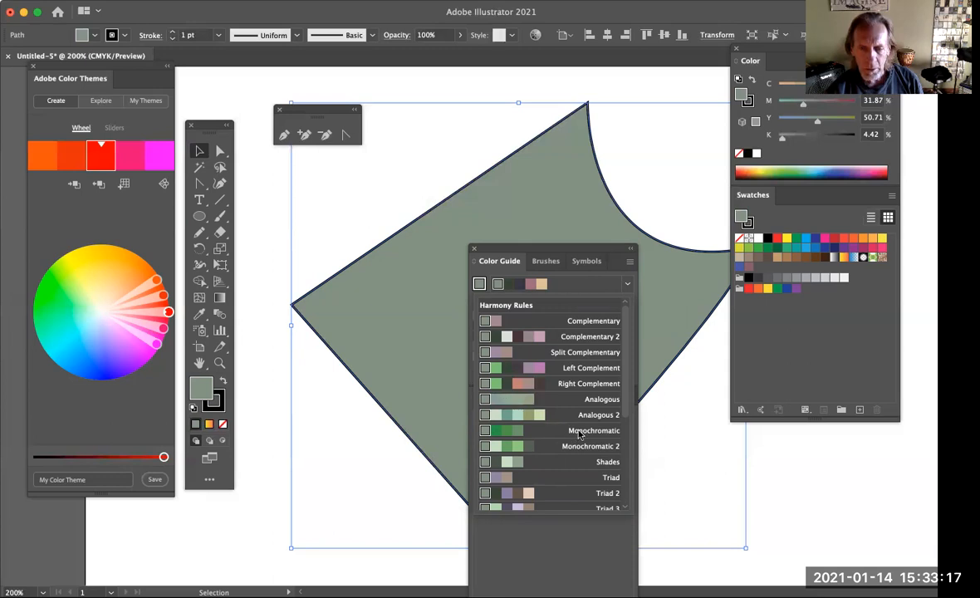
pyautogui.scroll(-3, 536, 448)
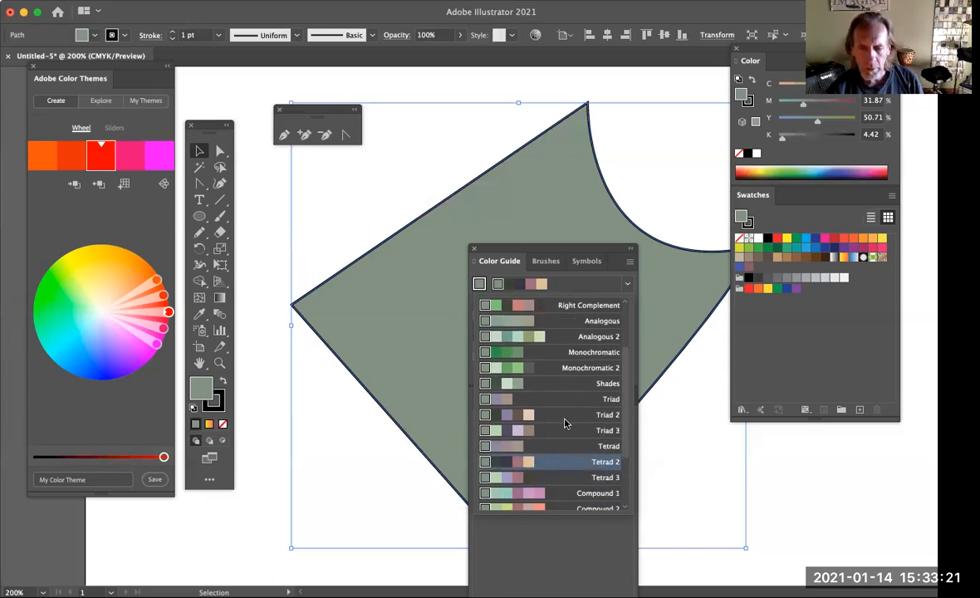
pyautogui.scroll(3, 550, 428)
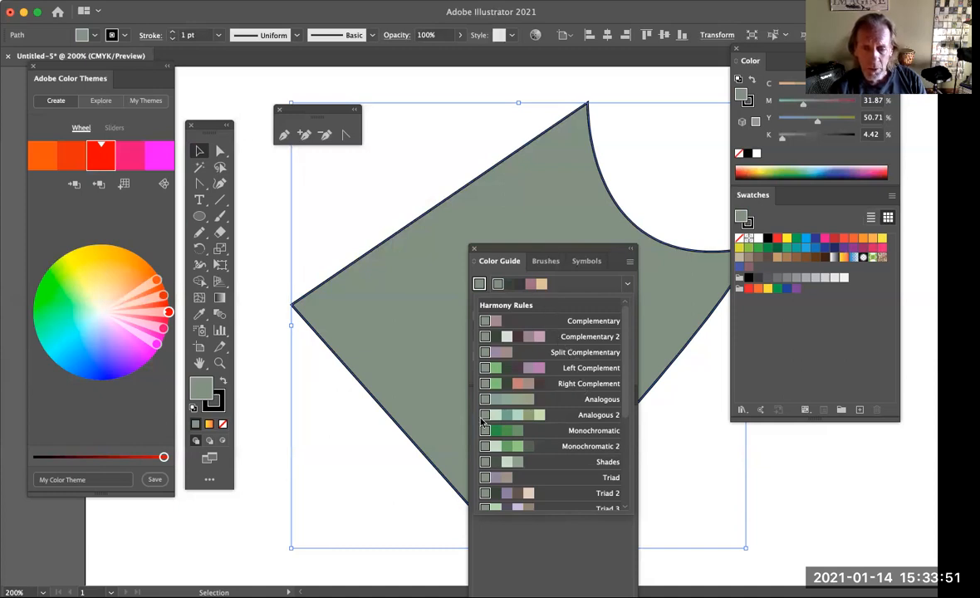
pyautogui.click(557, 415)
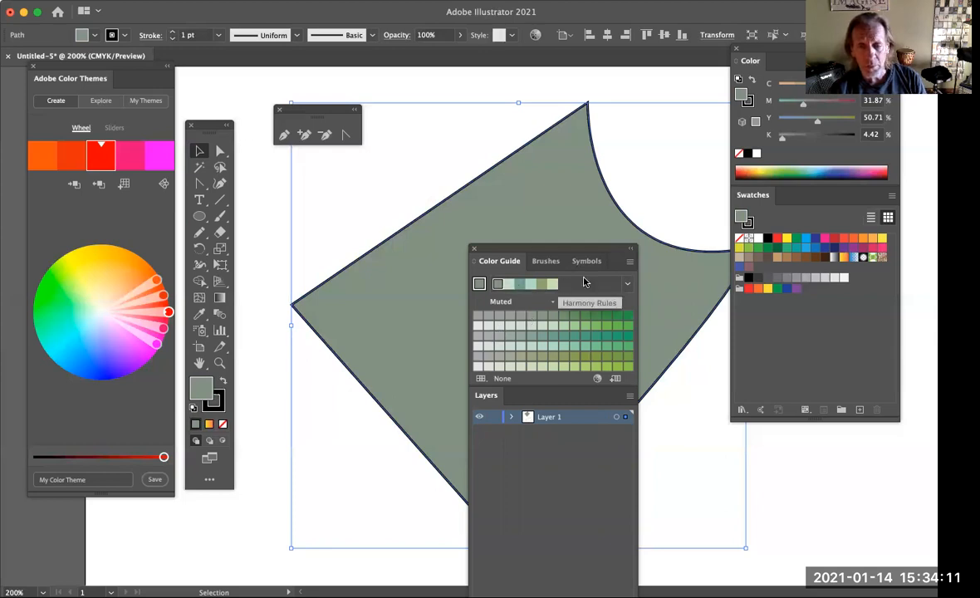
# - Show the Color Guide's tints/shades variations, and return it to vivid/muted variations
pyautogui.click(629, 262)
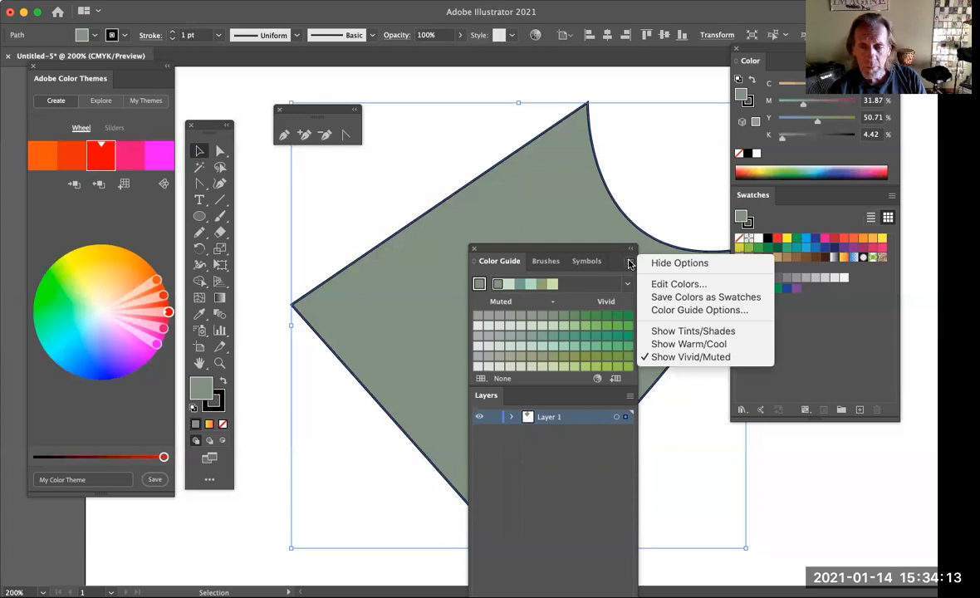
pyautogui.click(655, 332)
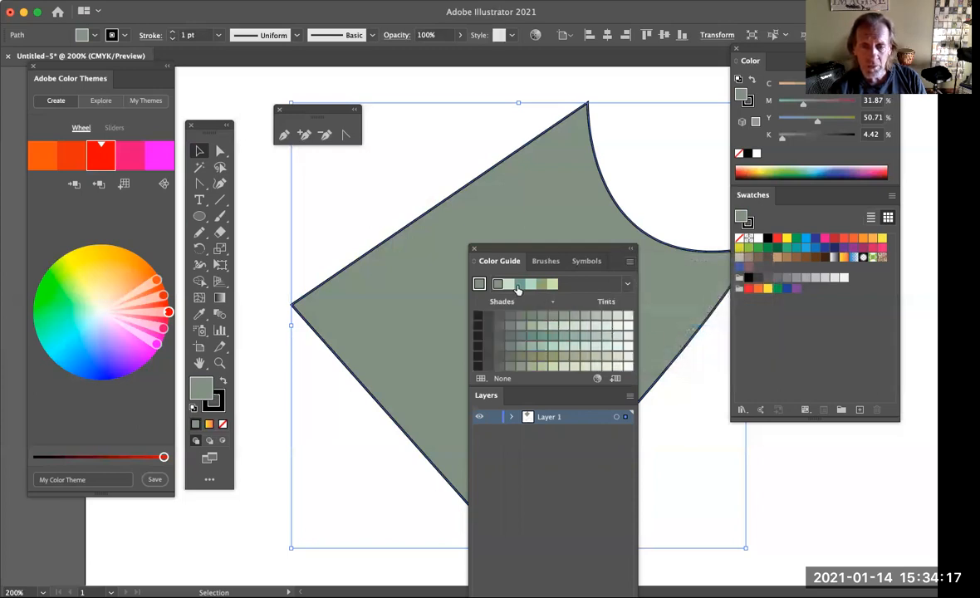
pyautogui.click(629, 263)
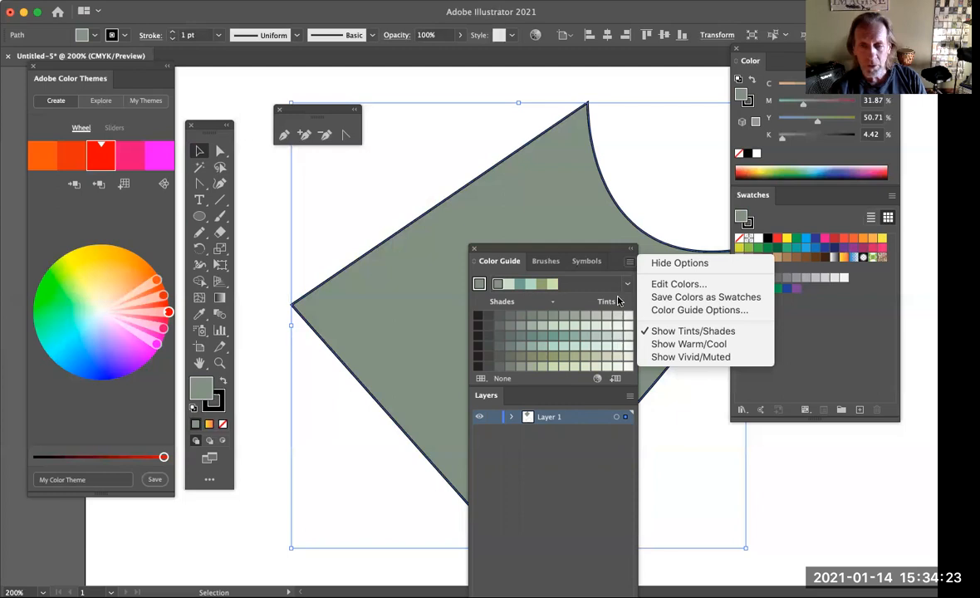
pyautogui.click(660, 357)
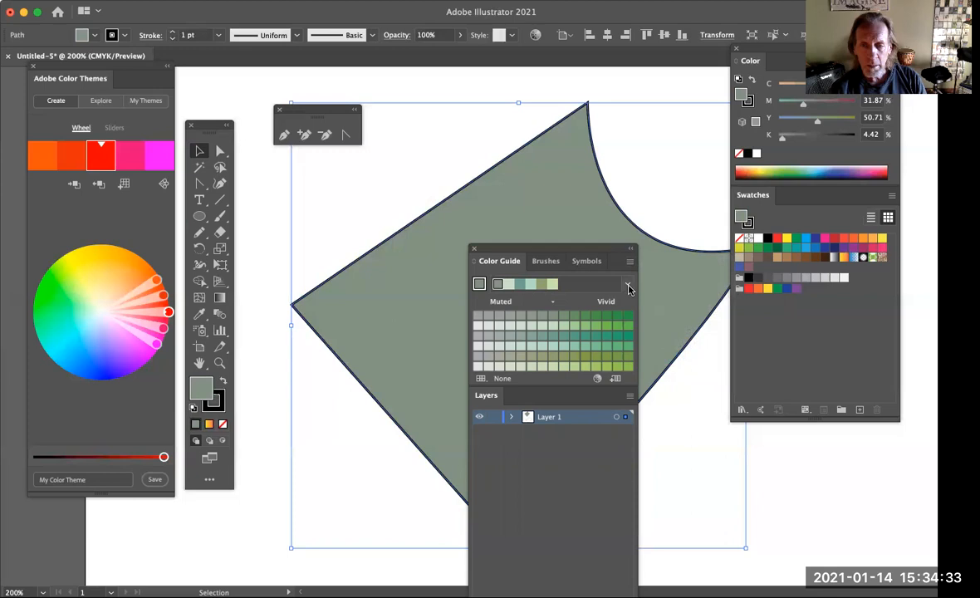
# - Change the Color Guide's harmony rule to Complementary 2
pyautogui.click(629, 288)
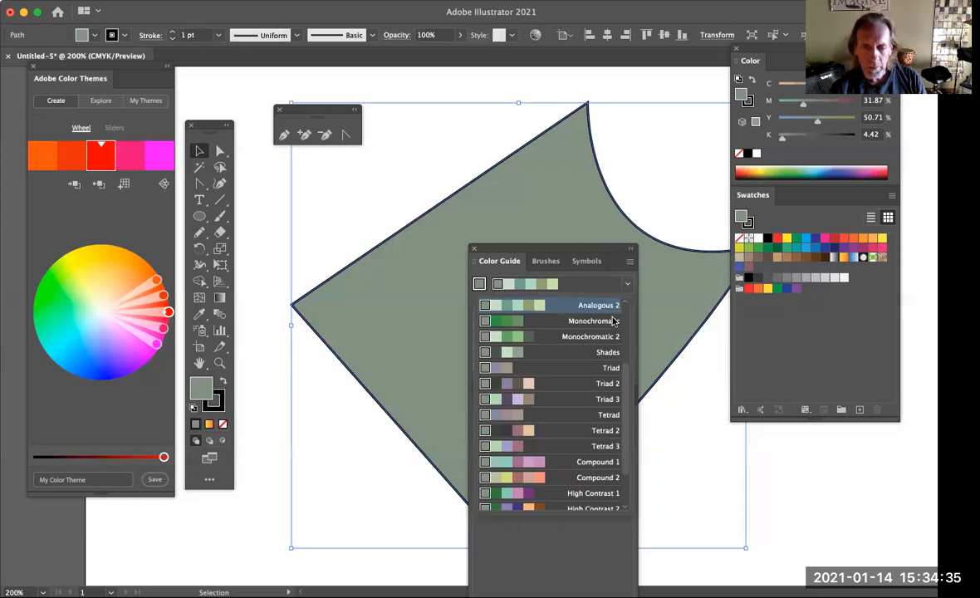
pyautogui.scroll(3, 598, 389)
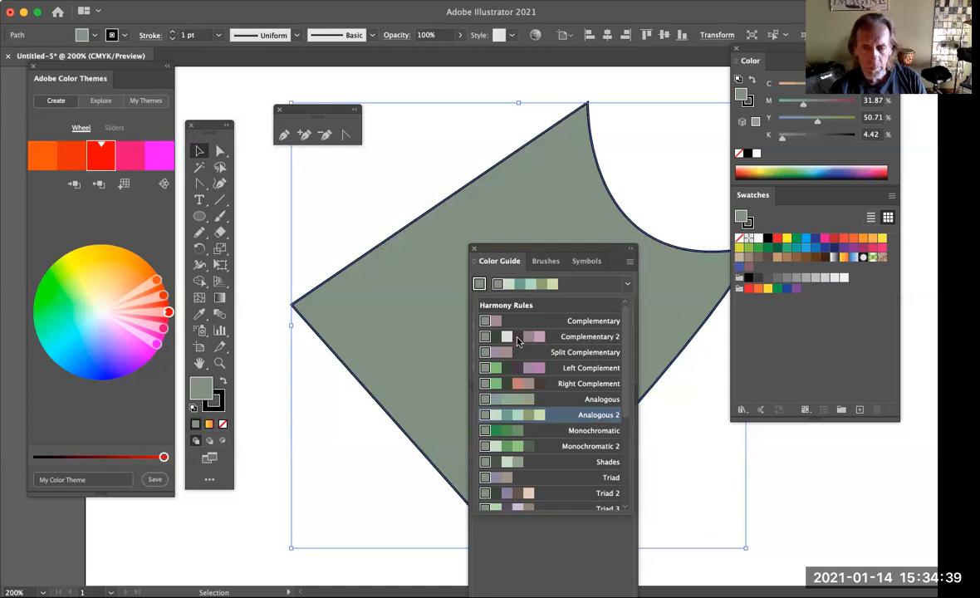
pyautogui.click(516, 339)
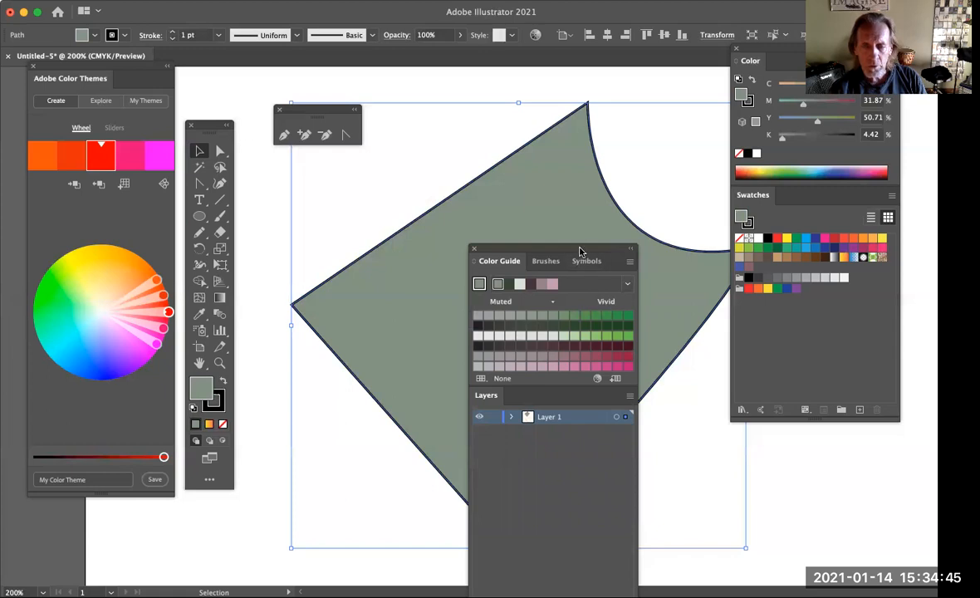
# - Move the Color Guide group nearer to Swatches and add its crimson, dark maroon, light pink and grey colours as swatches
pyautogui.moveTo(538, 246); pyautogui.dragTo(605, 255)
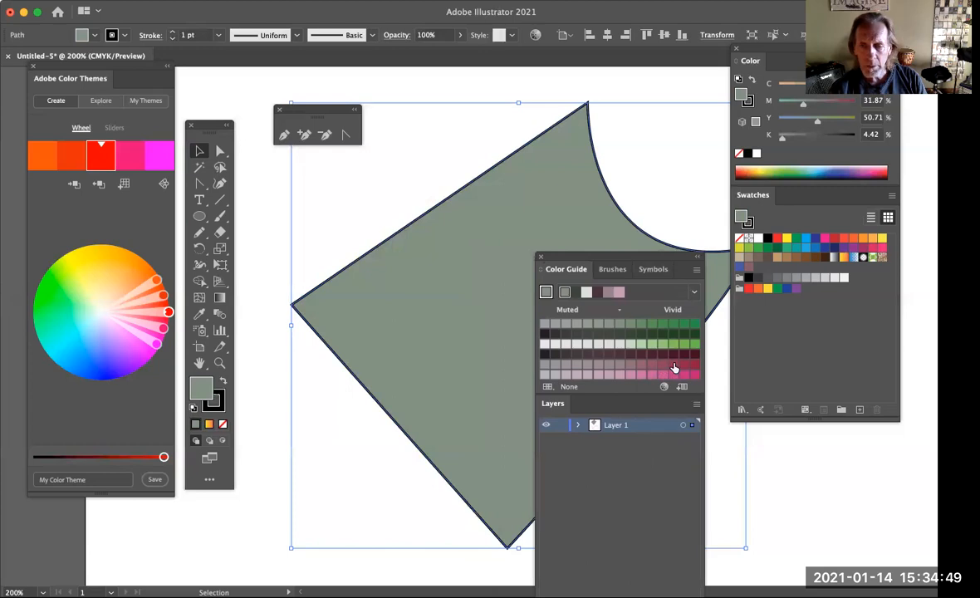
pyautogui.moveTo(674, 368); pyautogui.dragTo(772, 328)
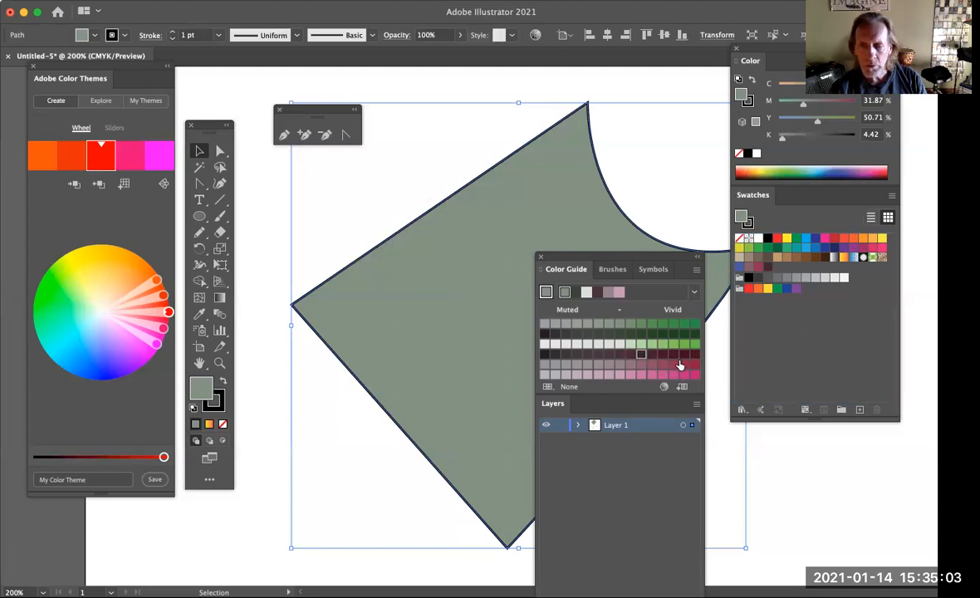
pyautogui.moveTo(620, 374); pyautogui.dragTo(767, 351)
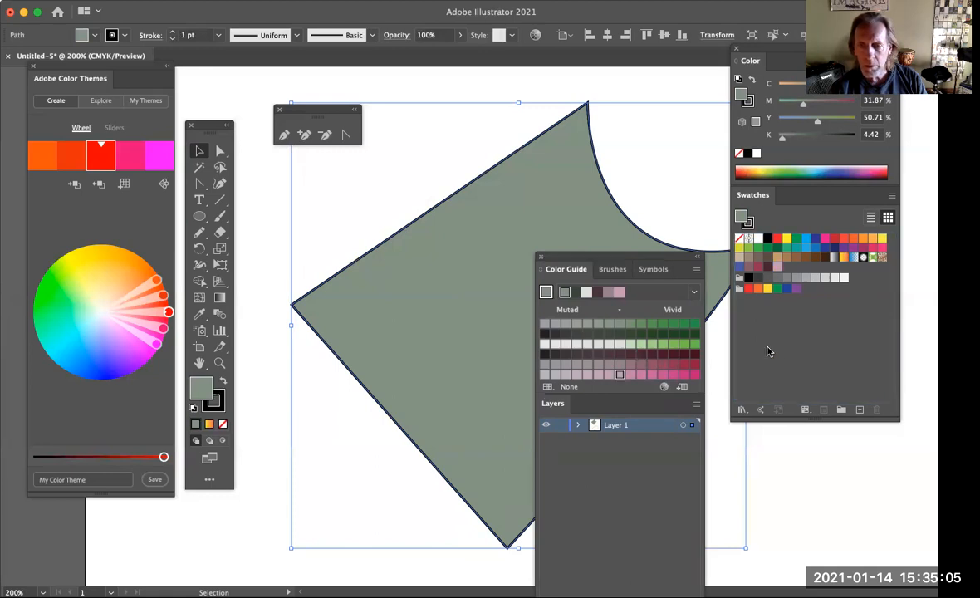
pyautogui.moveTo(578, 326); pyautogui.dragTo(769, 325)
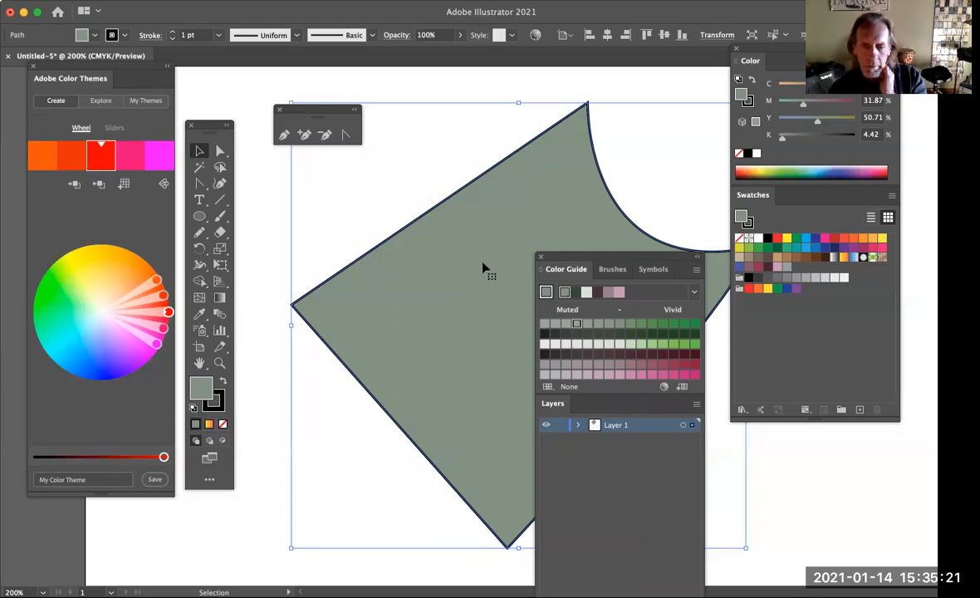
# - Move the Color Guide group off the middle of the artwork and draw an upright ellipse in the middle of the grey-green shape
pyautogui.moveTo(574, 260); pyautogui.dragTo(711, 380)
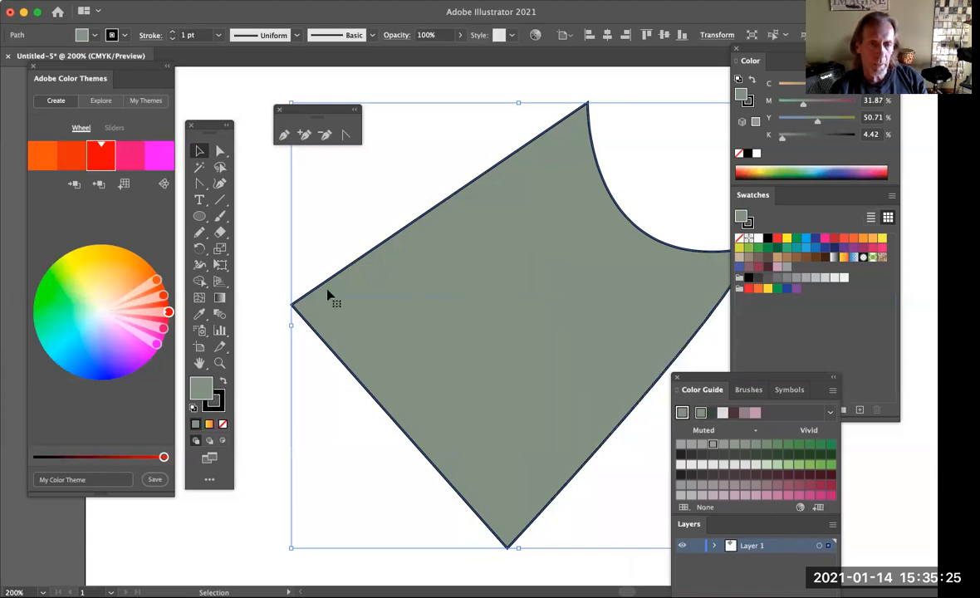
pyautogui.press('l')
pyautogui.moveTo(464, 232); pyautogui.dragTo(507, 288)
pyautogui.moveTo(531, 329); pyautogui.dragTo(589, 373)
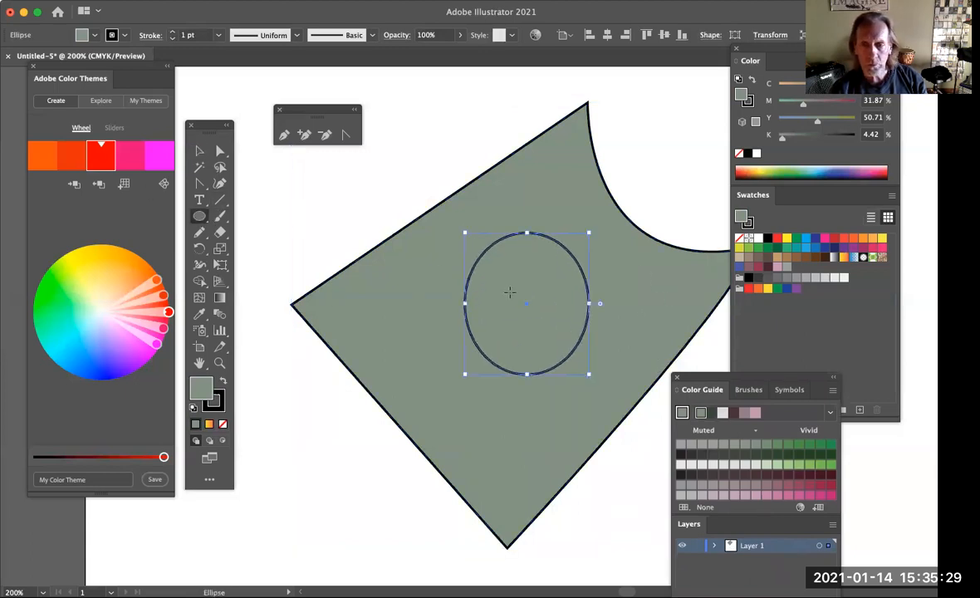
# - Fill the ellipse with the saved light pink swatch and colour its stroke with the saved grey swatch
pyautogui.click(776, 267)
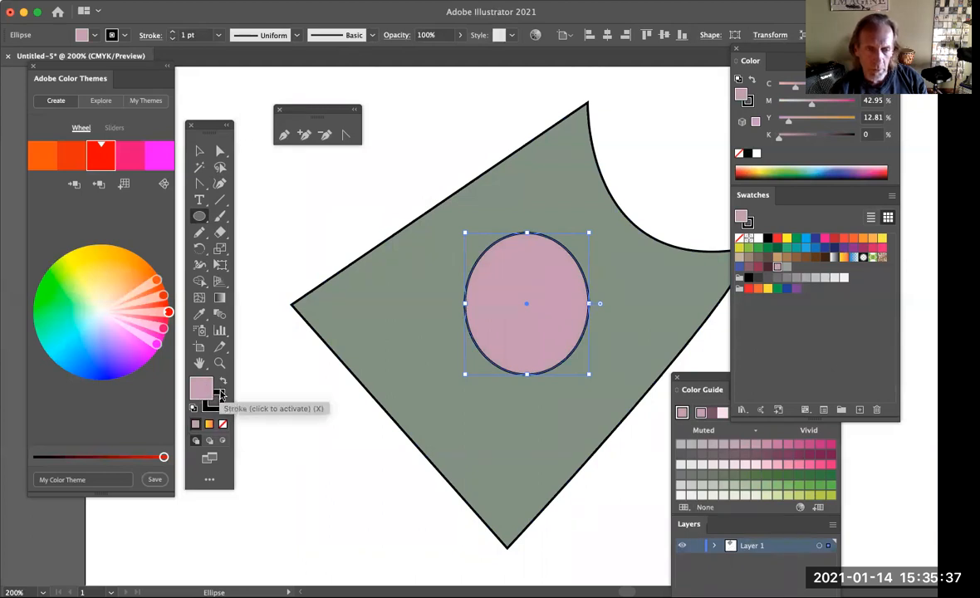
pyautogui.click(220, 397)
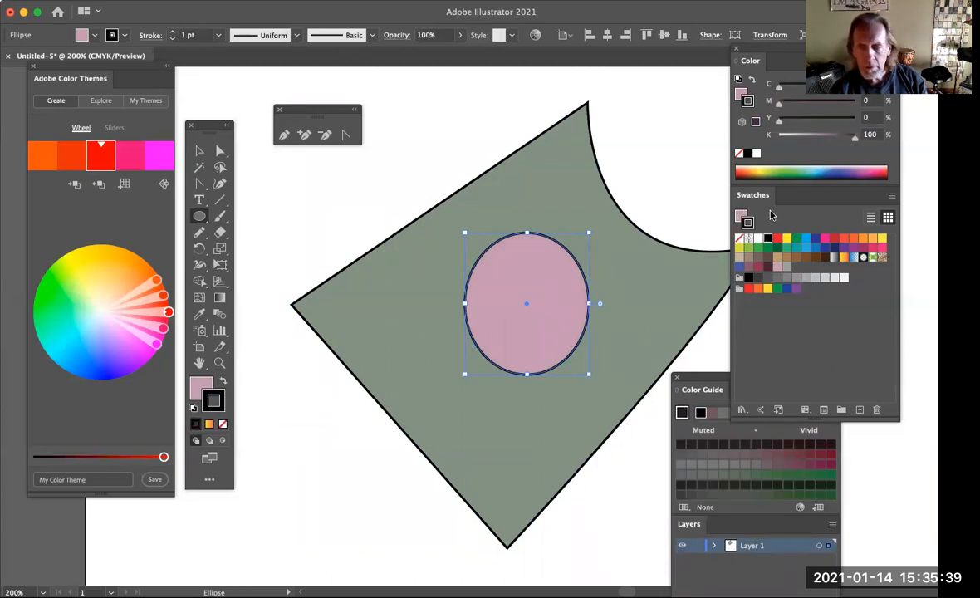
pyautogui.click(787, 267)
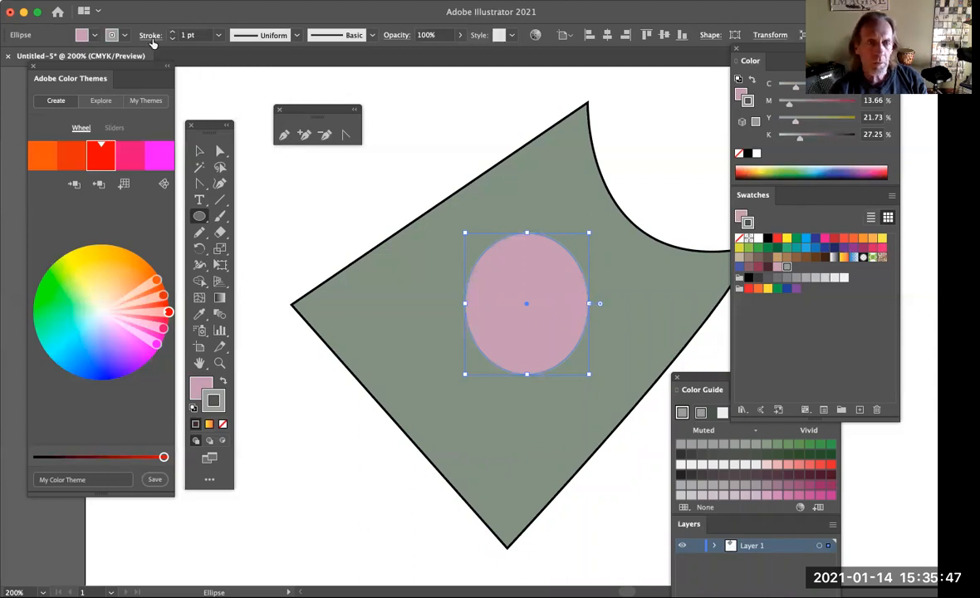
# - Set the ellipse's stroke weight to 9 pt and deselect it
pyautogui.click(173, 32)
pyautogui.click(173, 31)
pyautogui.click(173, 32)
pyautogui.click(173, 31)
pyautogui.click(173, 32)
pyautogui.click(173, 32)
pyautogui.click(172, 32)
pyautogui.click(173, 31)
pyautogui.press('v')
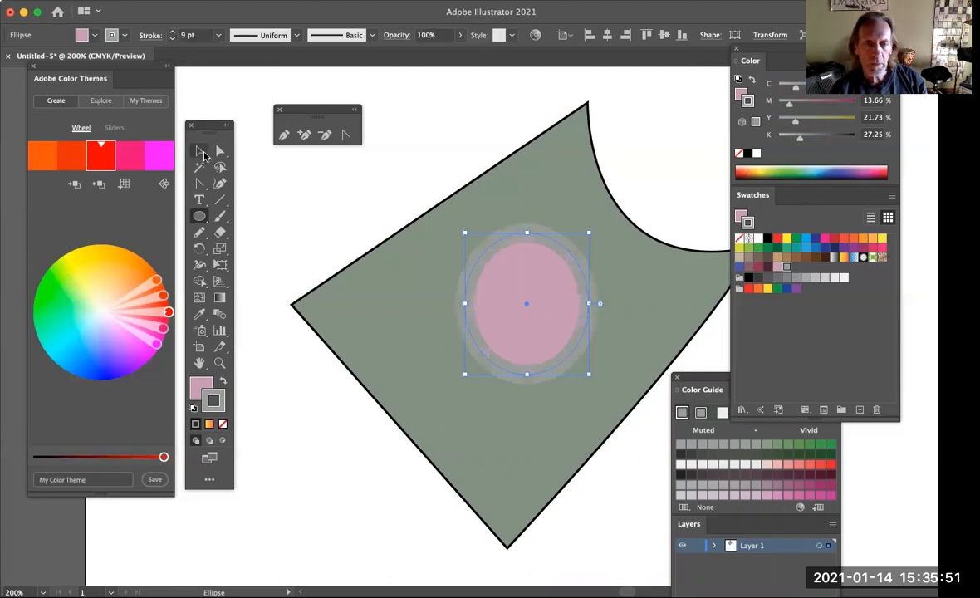
pyautogui.click(329, 186)
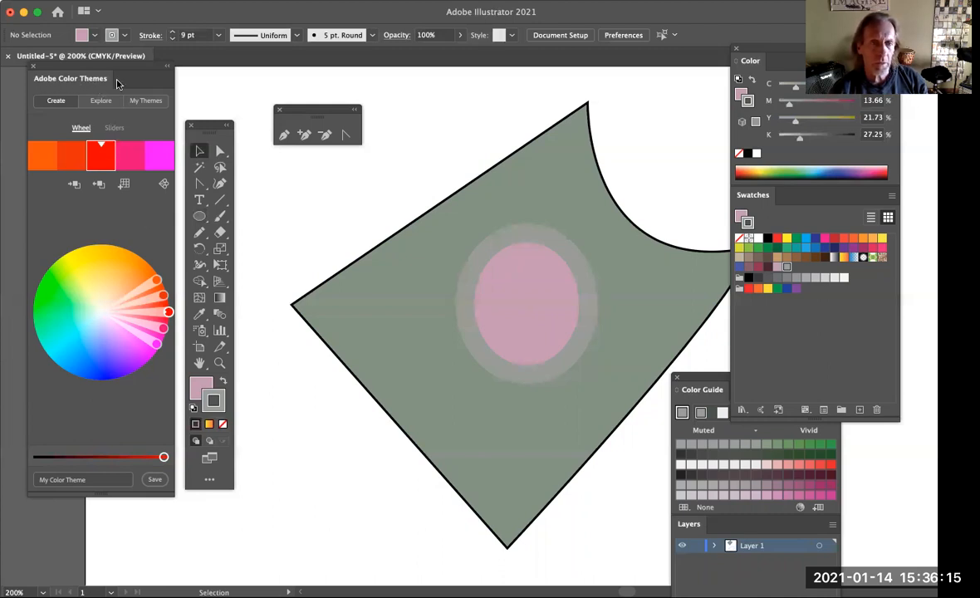
# - Shift the Adobe Color Themes panel slightly up and outward, and select the large grey-green shape
pyautogui.moveTo(133, 70); pyautogui.dragTo(119, 55)
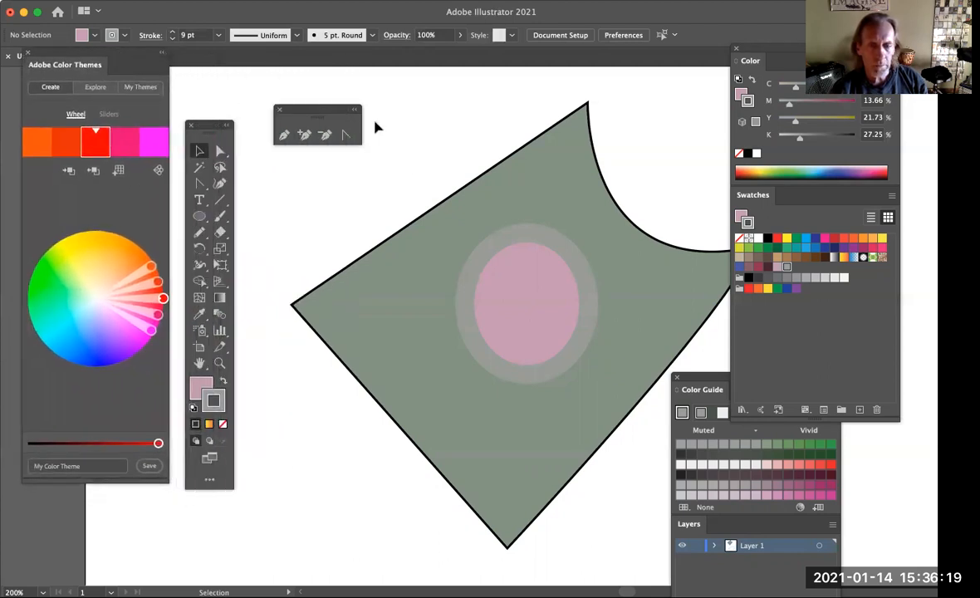
pyautogui.click(527, 293)
pyautogui.click(398, 297)
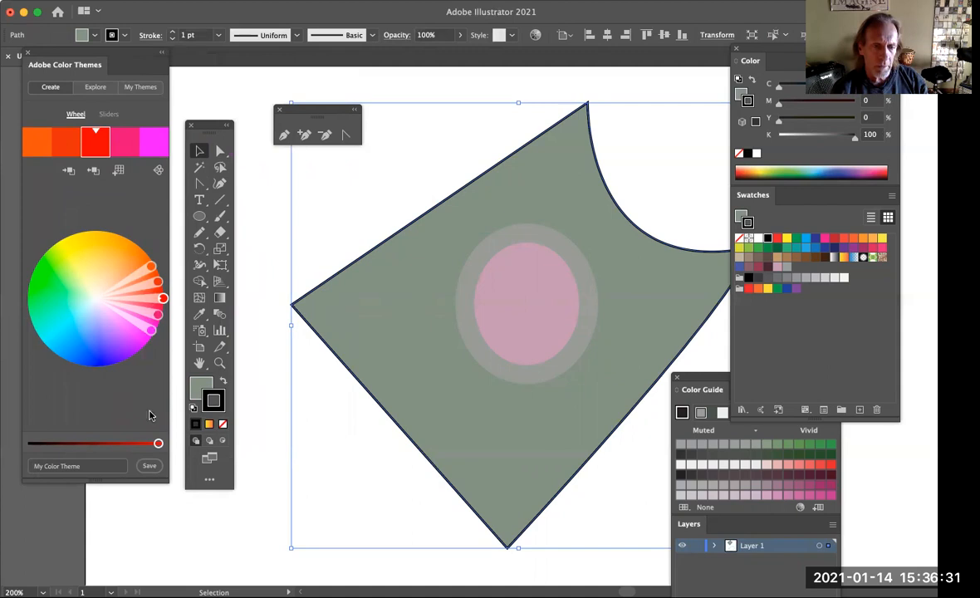
# - Try the individual theme colours in Adobe Color Themes and spread the wheel handles so the theme spans yellow-orange to blue
pyautogui.moveTo(158, 443)
pyautogui.mouseDown()
pyautogui.moveTo(67, 446)
pyautogui.moveTo(157, 444)
pyautogui.mouseUp()
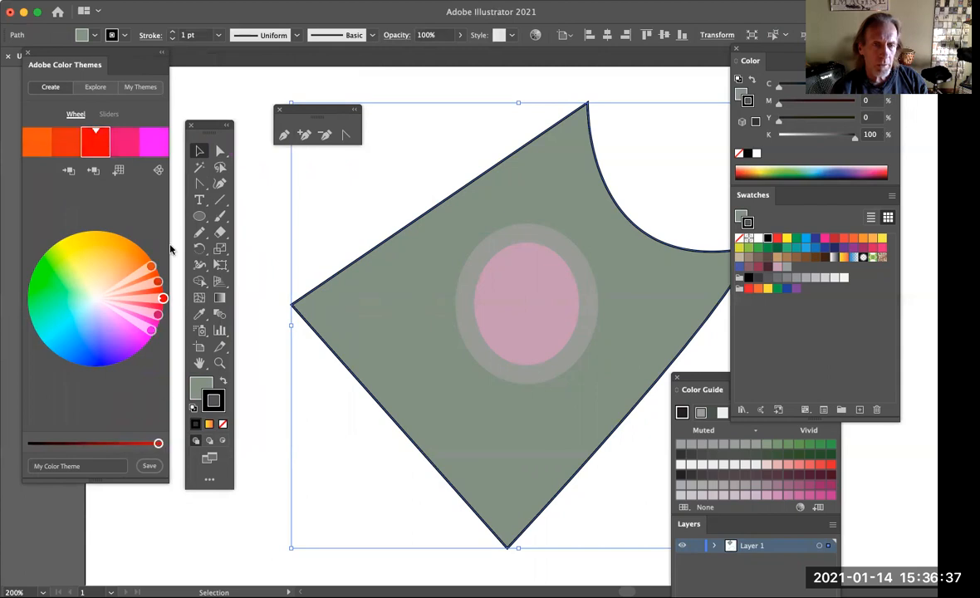
pyautogui.click(151, 147)
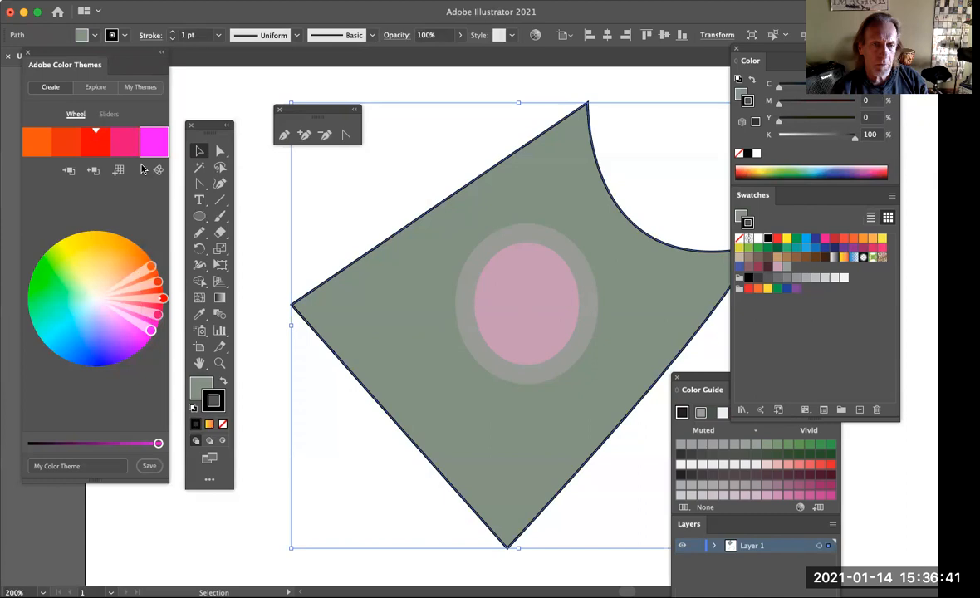
pyautogui.click(124, 140)
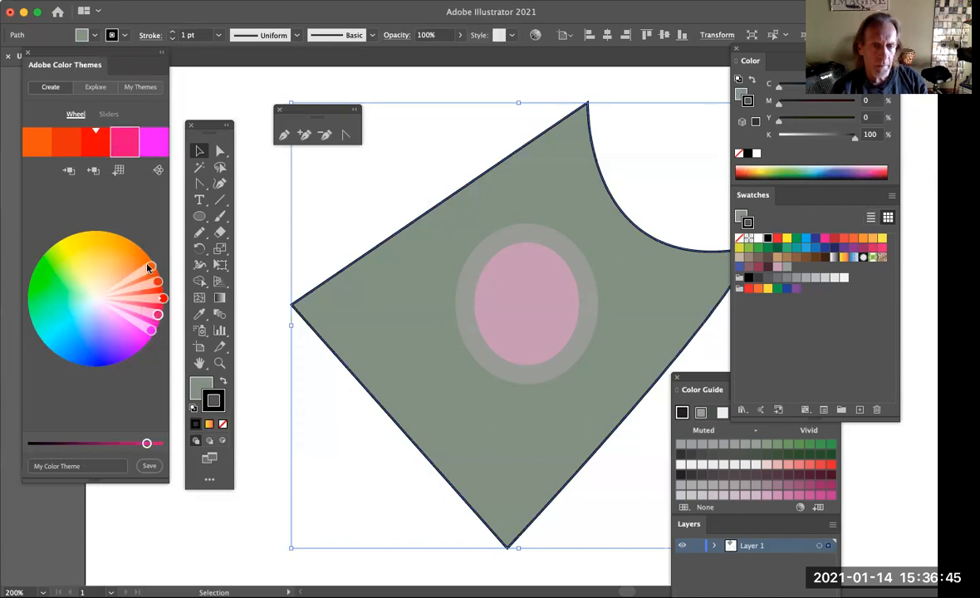
pyautogui.click(91, 139)
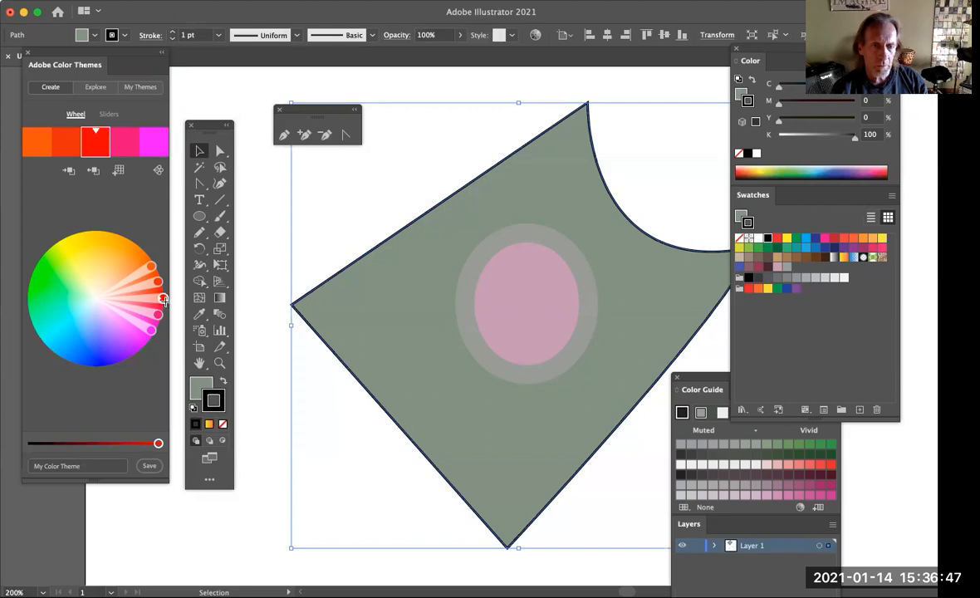
pyautogui.click(59, 135)
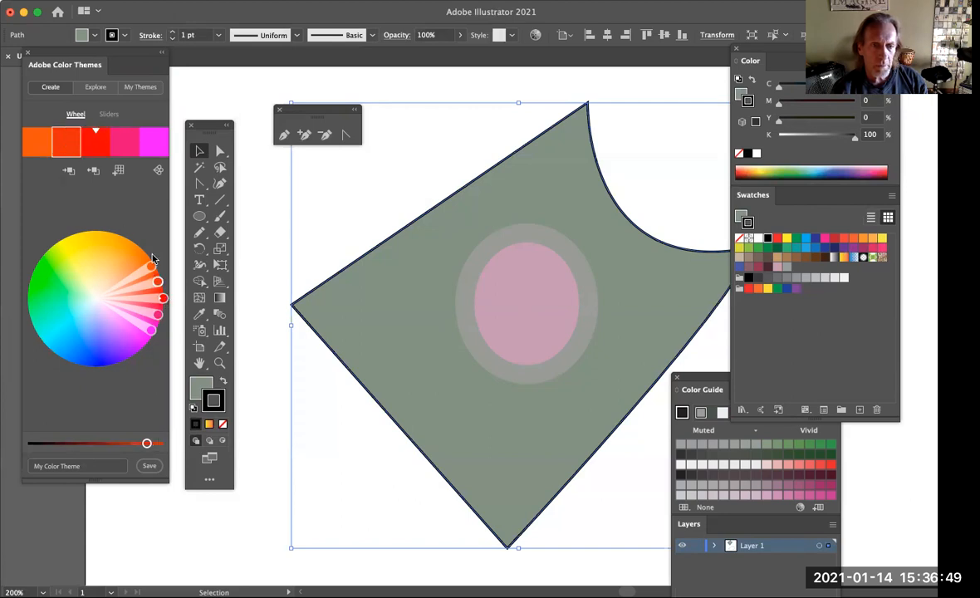
pyautogui.moveTo(152, 267); pyautogui.dragTo(106, 235)
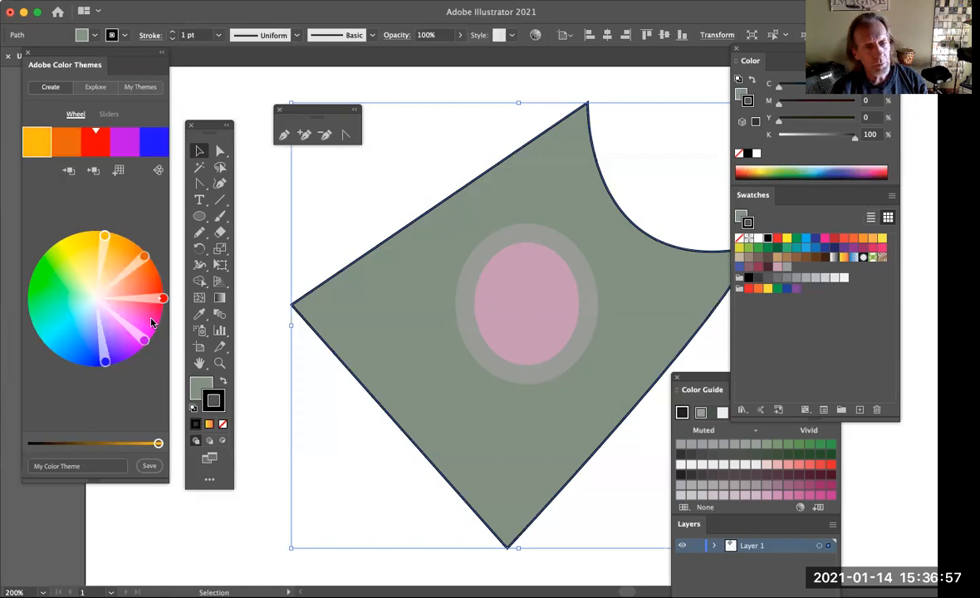
# - Start saving the colour theme to a library, view the available libraries, and deselect the shape
pyautogui.click(150, 467)
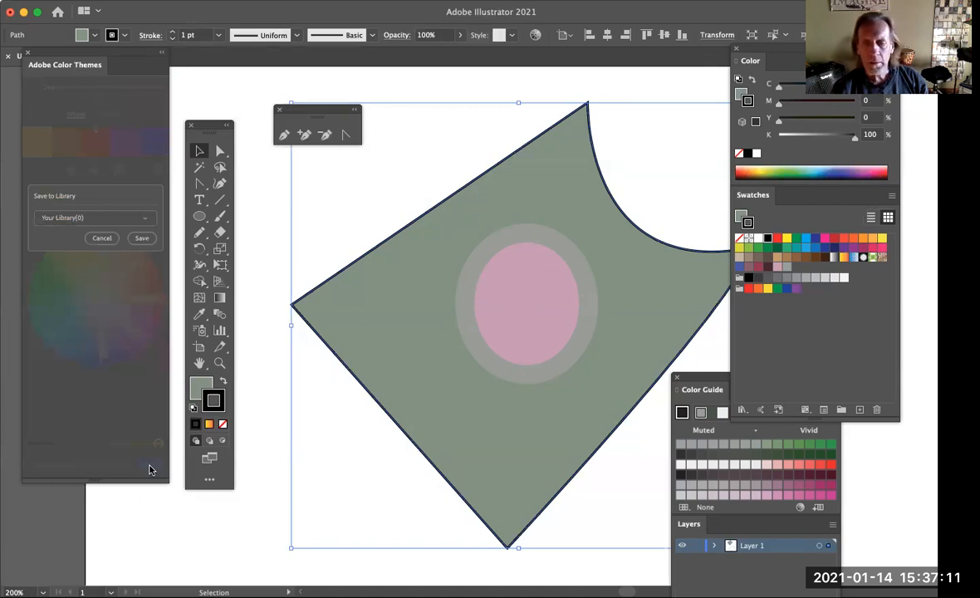
pyautogui.click(67, 218)
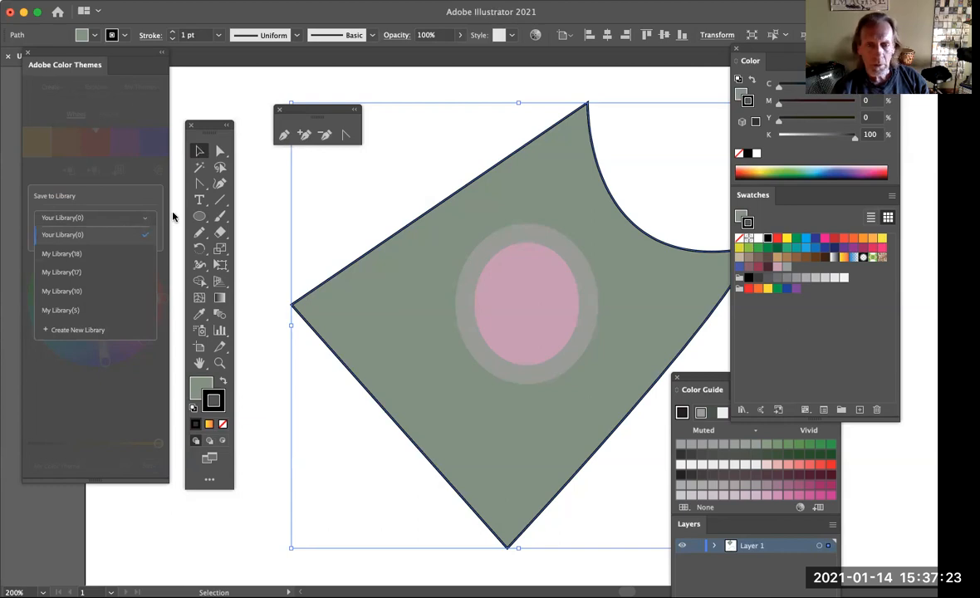
pyautogui.click(323, 235)
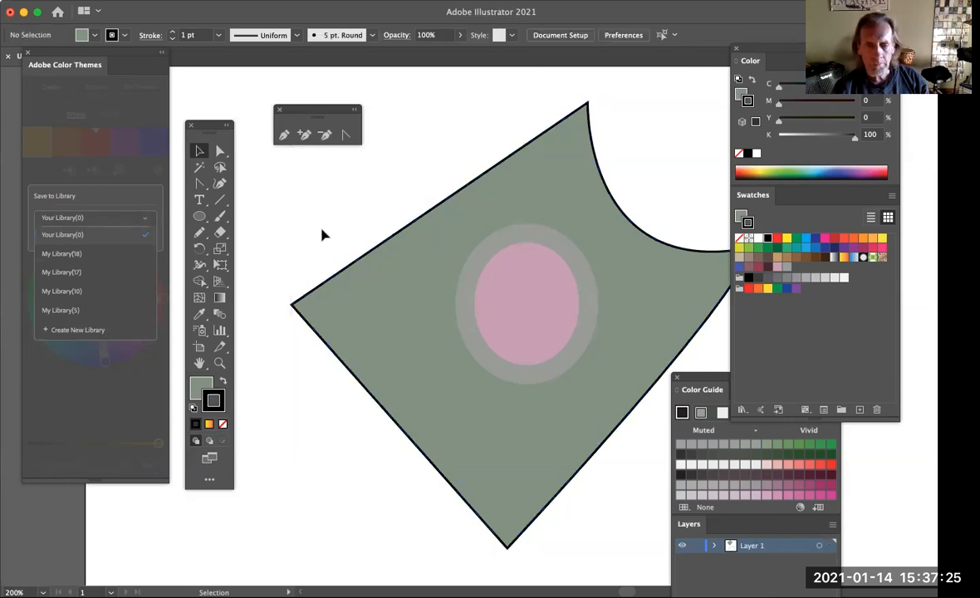